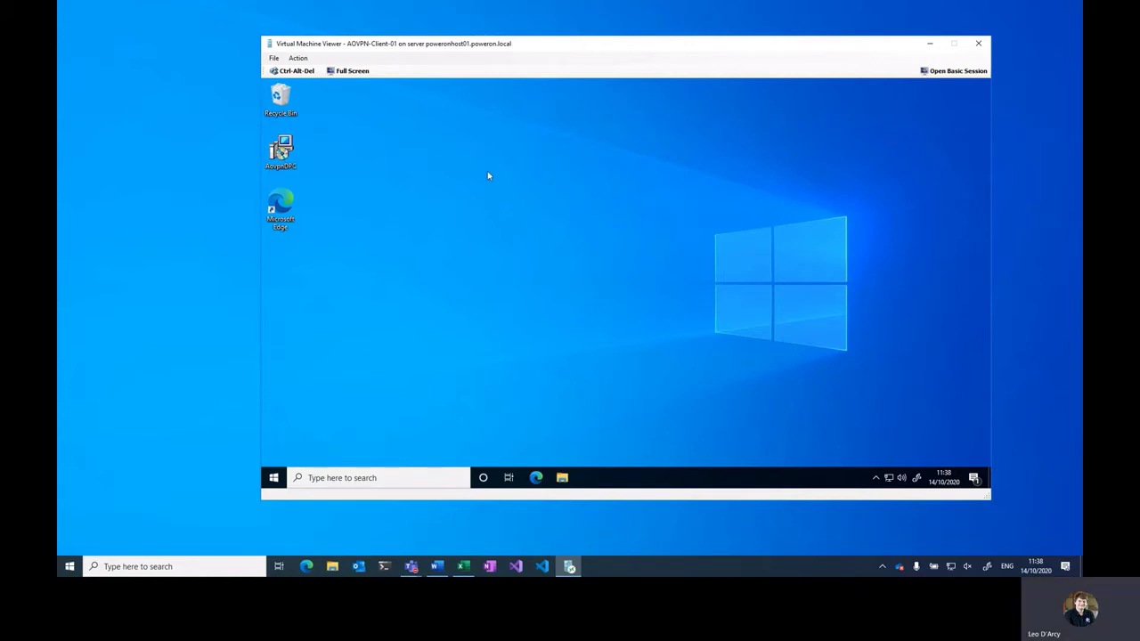
# Install AOVPN Dynamic Profile Creator from the desktop installer into the default folder and close the finished wizard
pyautogui.doubleClick(280, 150)
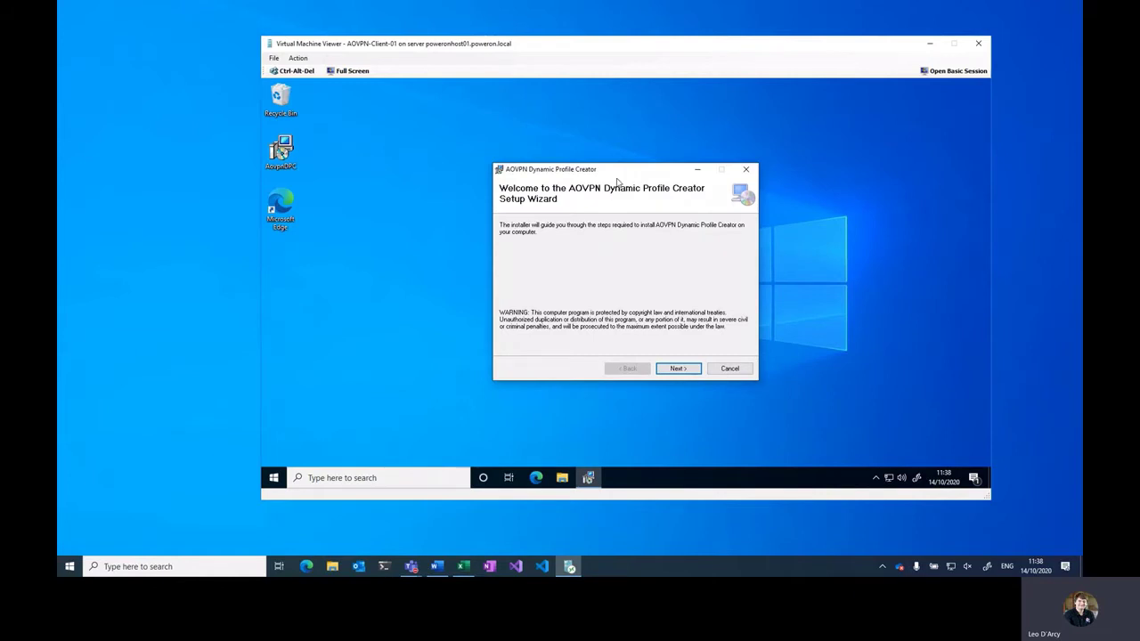
pyautogui.click(668, 369)
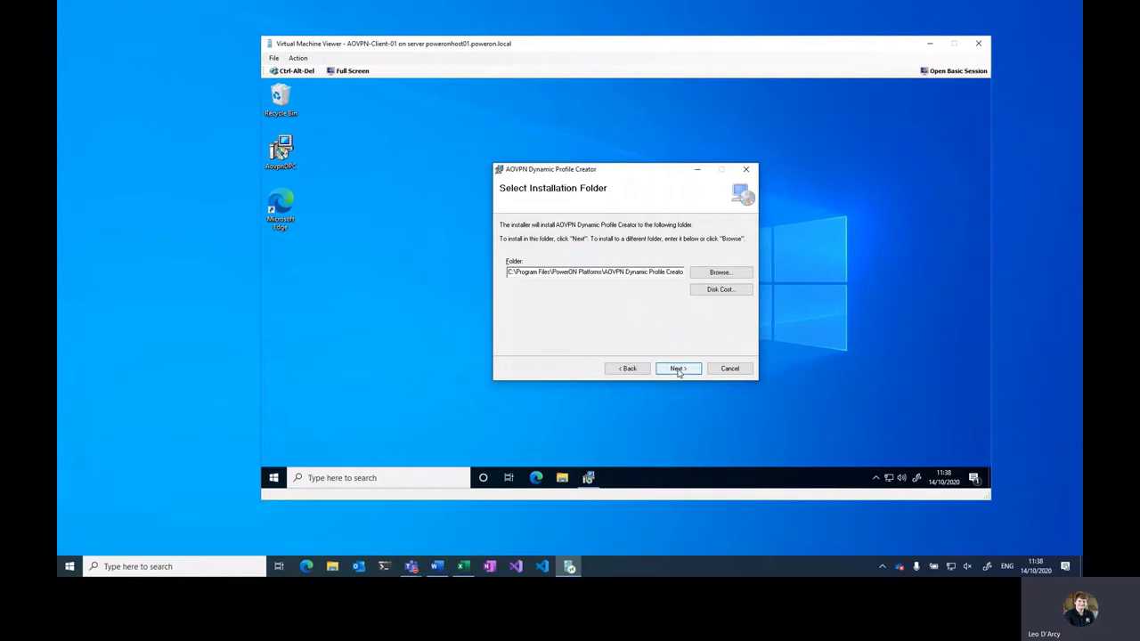
pyautogui.click(678, 371)
pyautogui.click(677, 370)
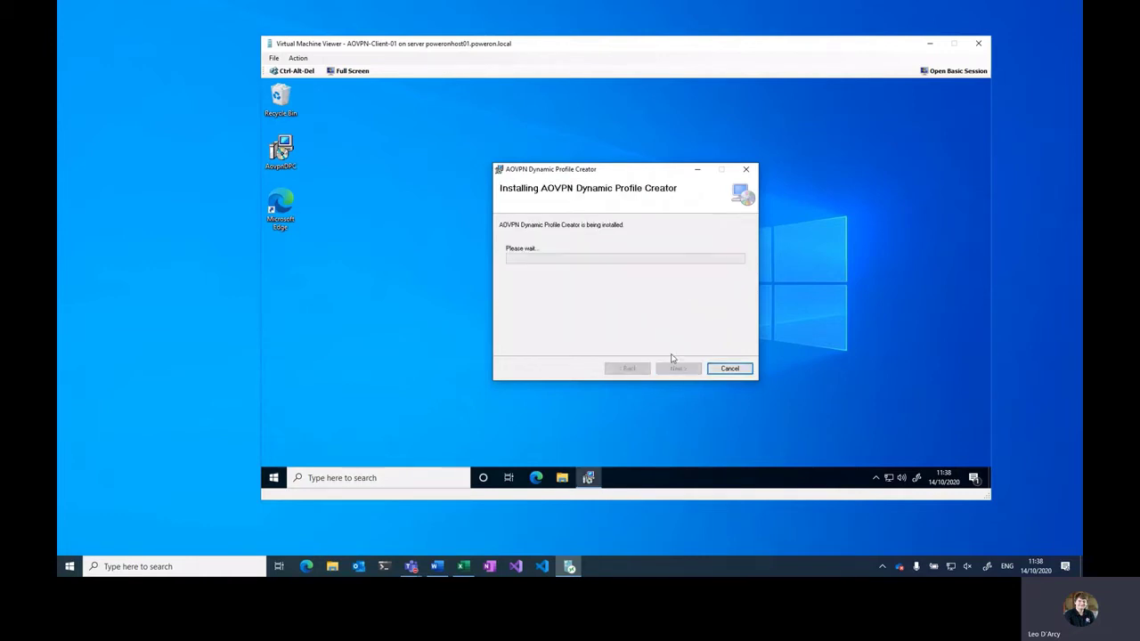
pyautogui.click(597, 353)
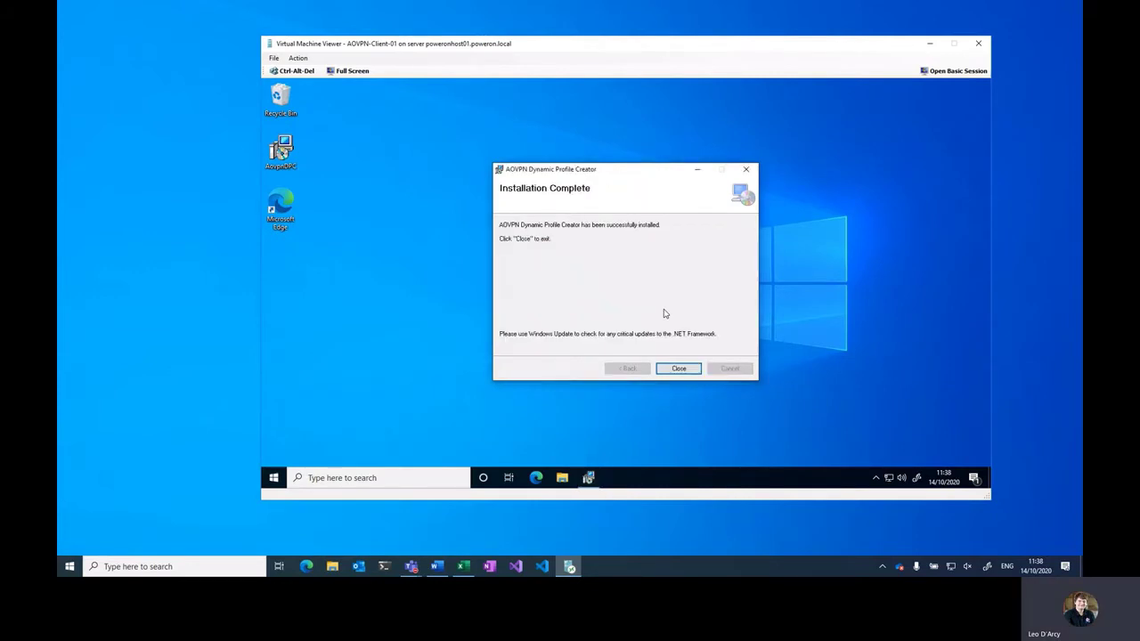
pyautogui.click(676, 369)
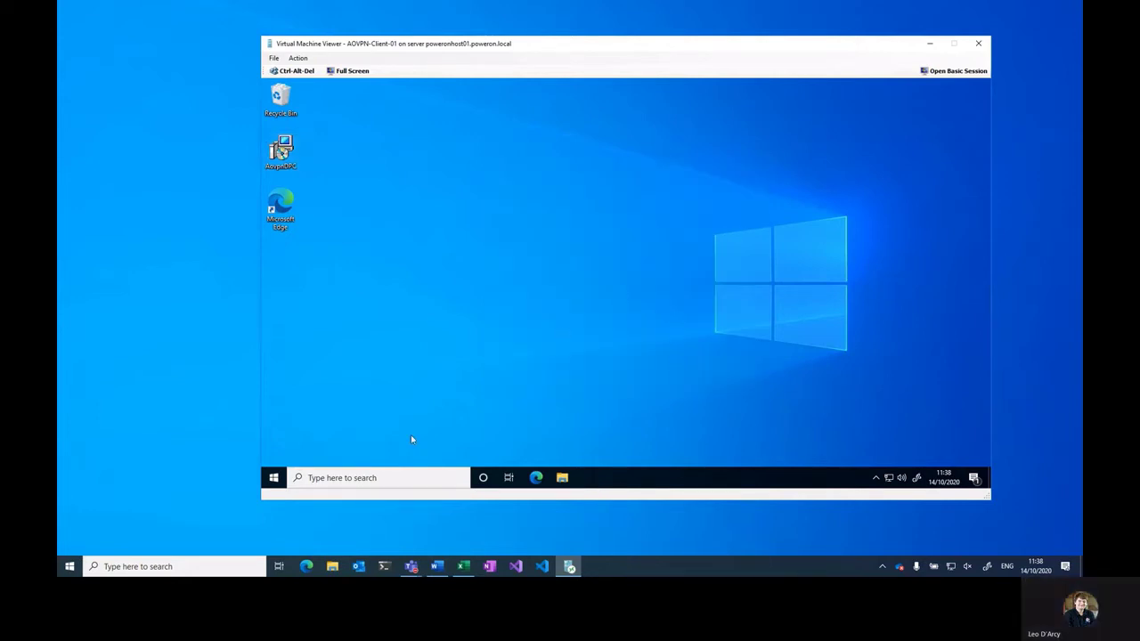
# Open Event Viewer on the client VM and allow it to run with elevated rights
pyautogui.rightClick(275, 479)
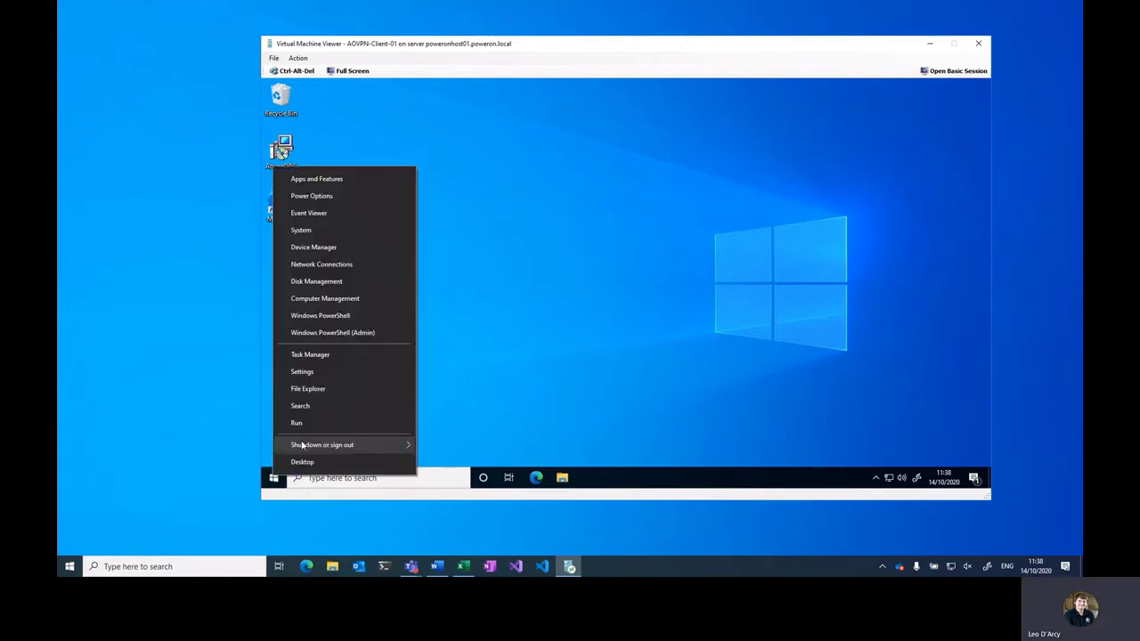
pyautogui.click(321, 214)
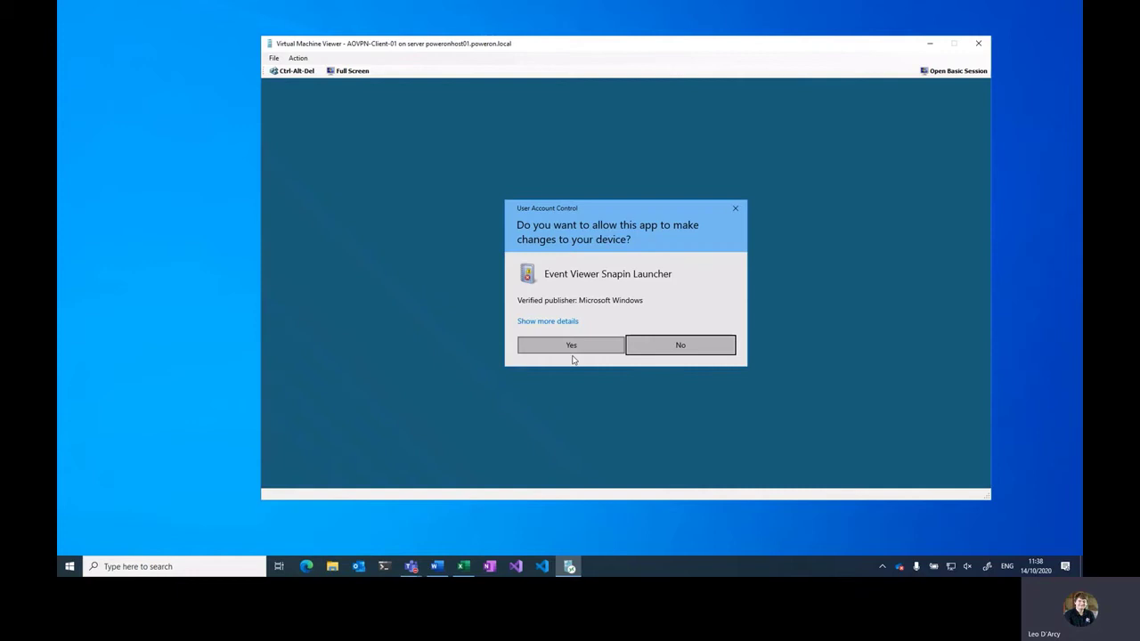
pyautogui.click(575, 351)
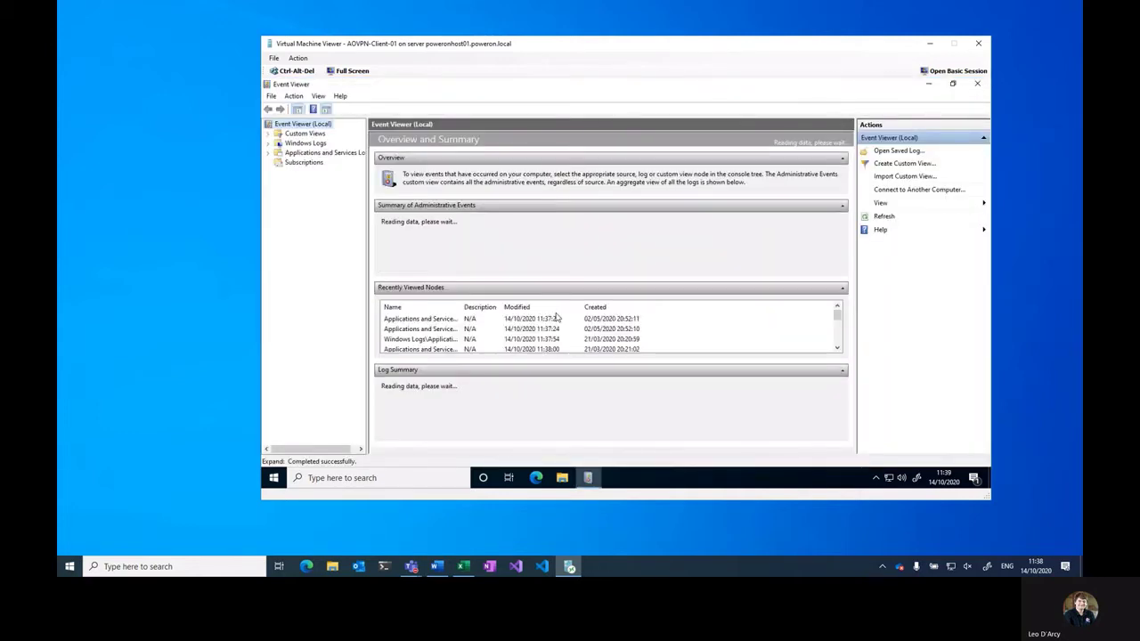
# View the Admin log in Applications and Services Logs under PowerON, AOVPN, DPCService, and minimize Event Viewer
pyautogui.click(270, 155)
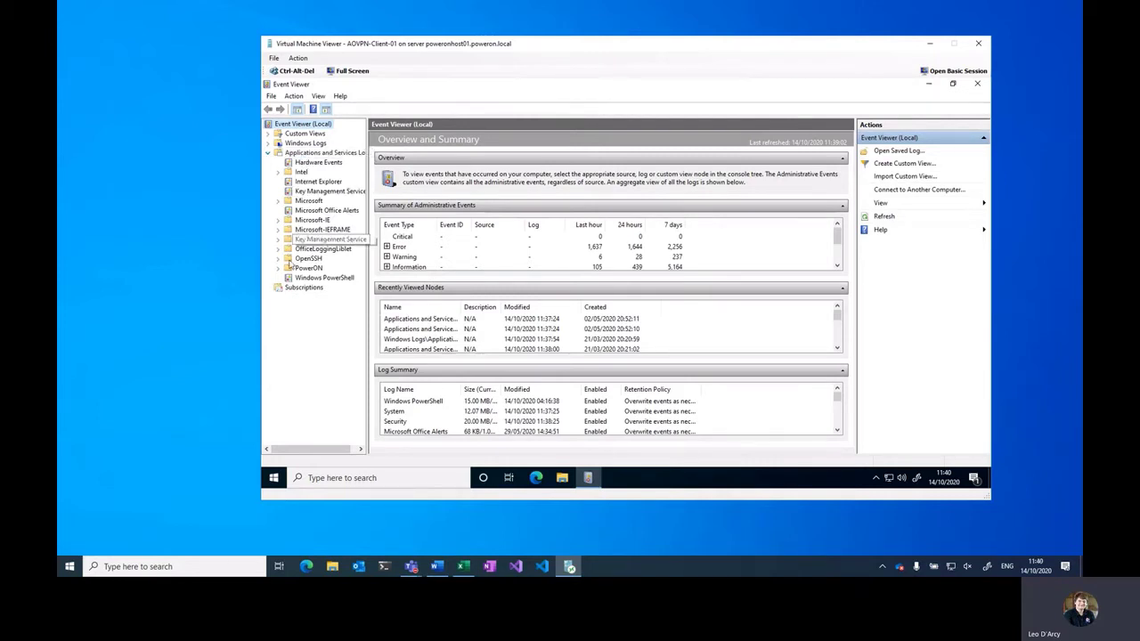
pyautogui.click(278, 268)
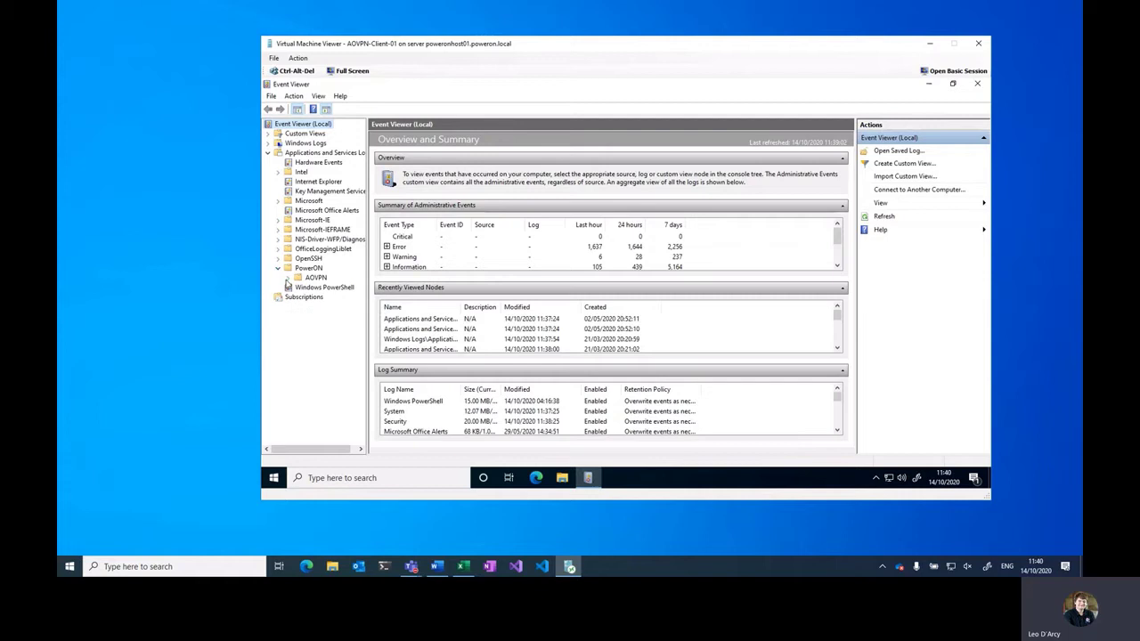
pyautogui.click(288, 277)
pyautogui.click(299, 287)
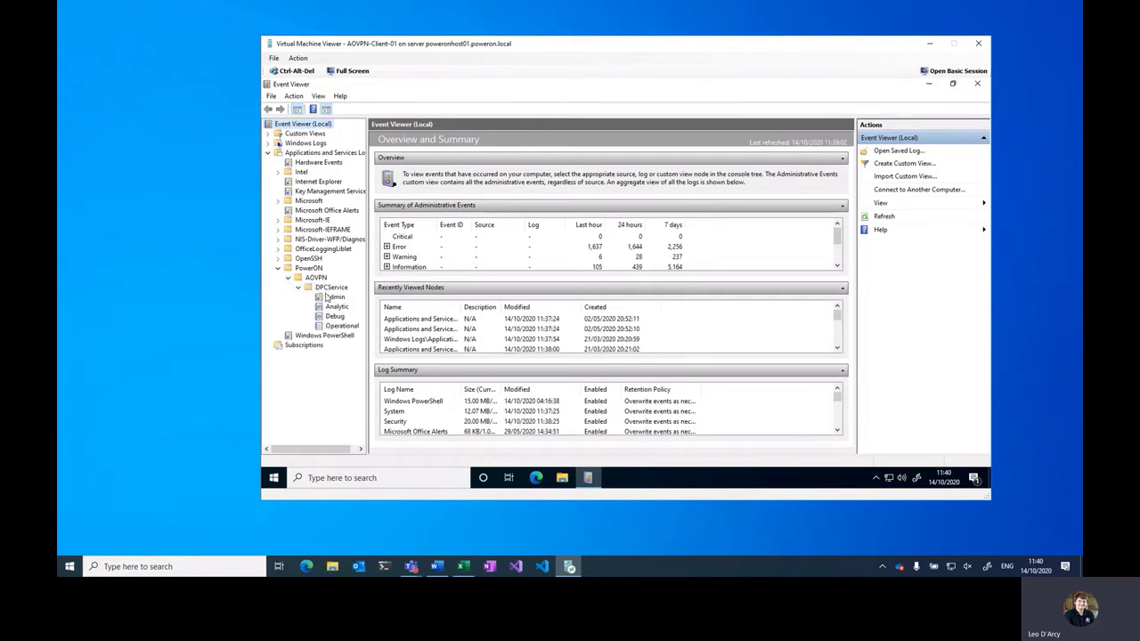
pyautogui.click(333, 297)
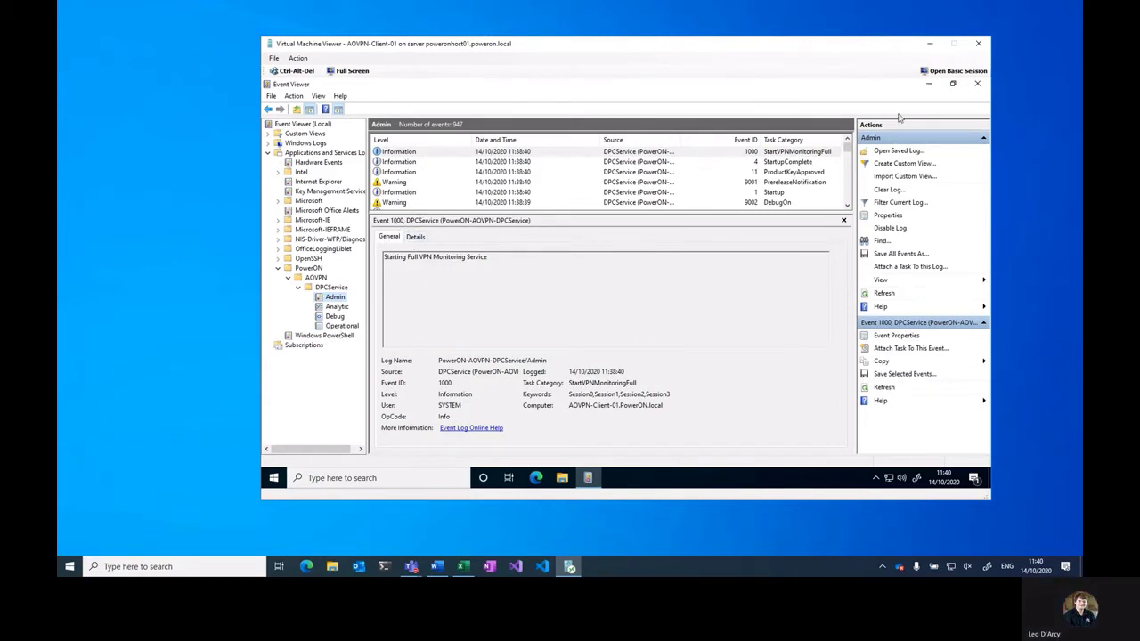
pyautogui.click(930, 84)
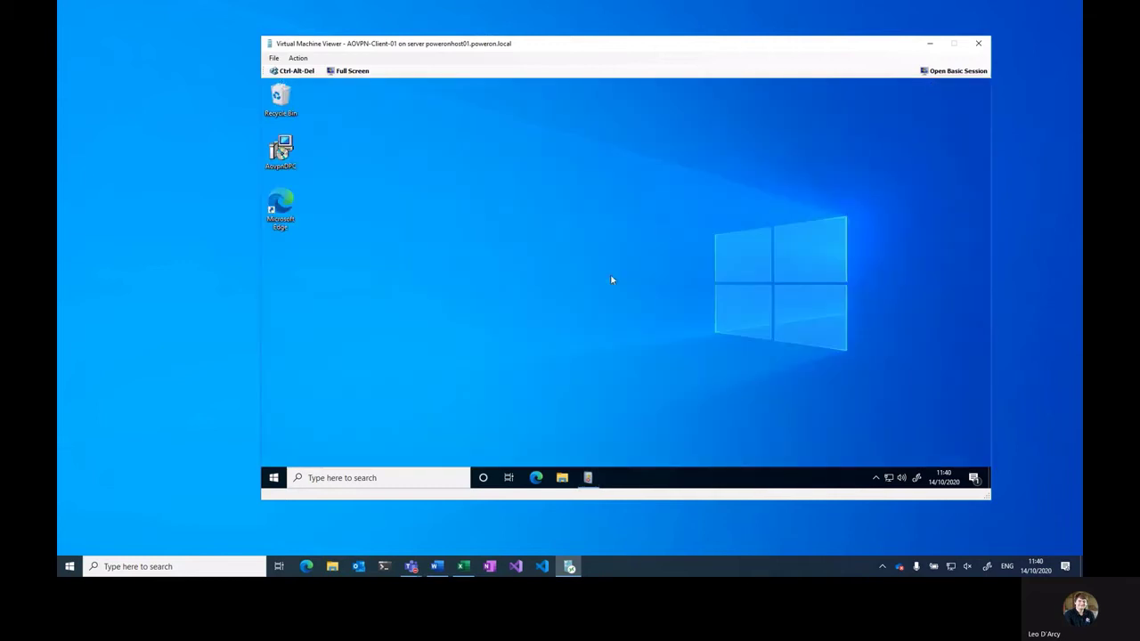
# Browse in File Explorer to C:\Program Files\PowerON Platforms\AOVPN Dynamic Profile Creator\PolicyDefinitions
pyautogui.click(562, 478)
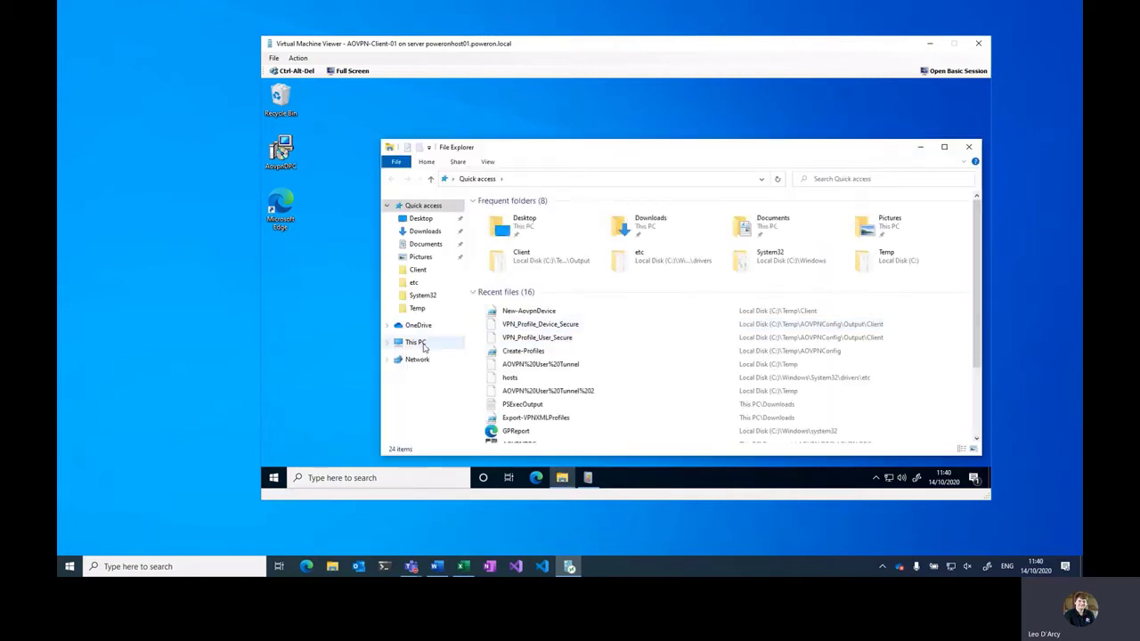
pyautogui.click(416, 342)
pyautogui.doubleClick(521, 324)
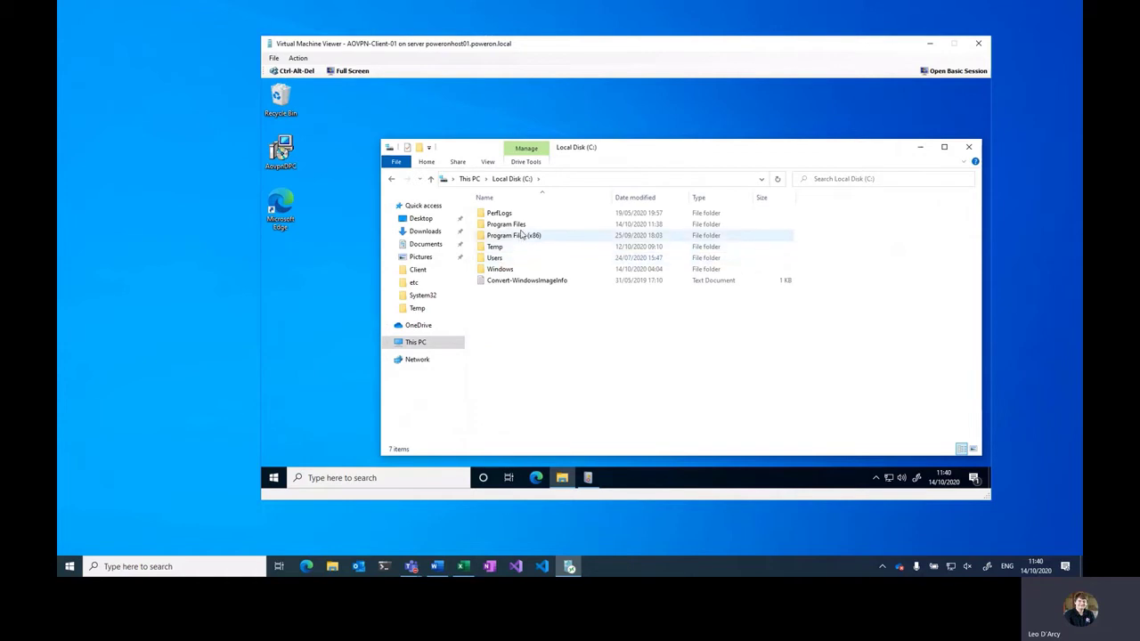
pyautogui.doubleClick(523, 227)
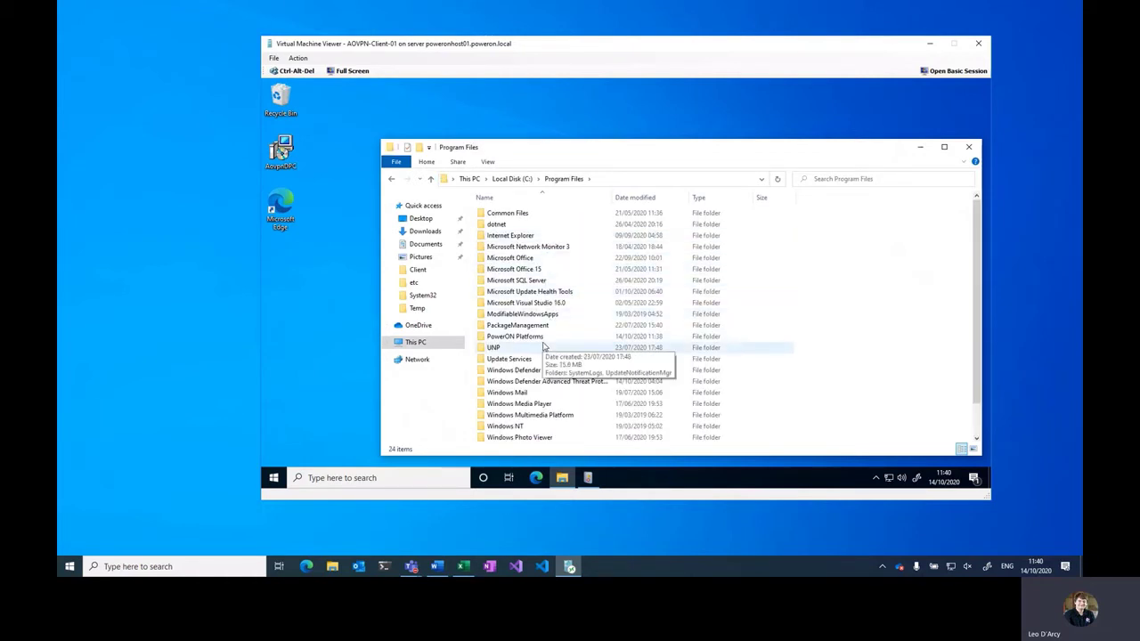
pyautogui.doubleClick(539, 337)
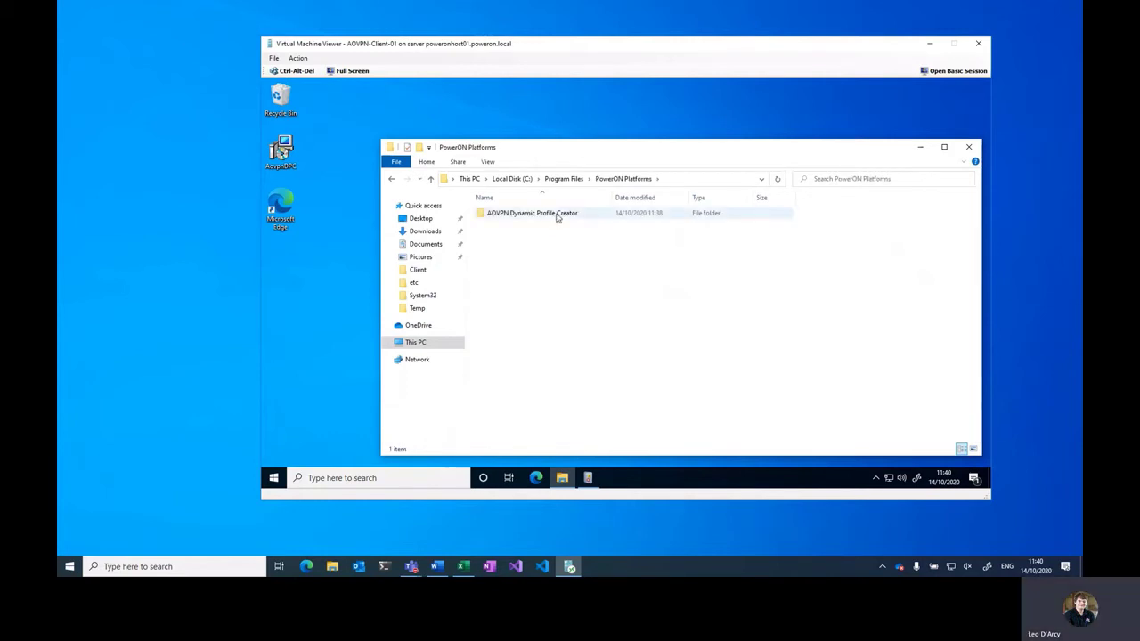
pyautogui.doubleClick(561, 217)
pyautogui.doubleClick(534, 214)
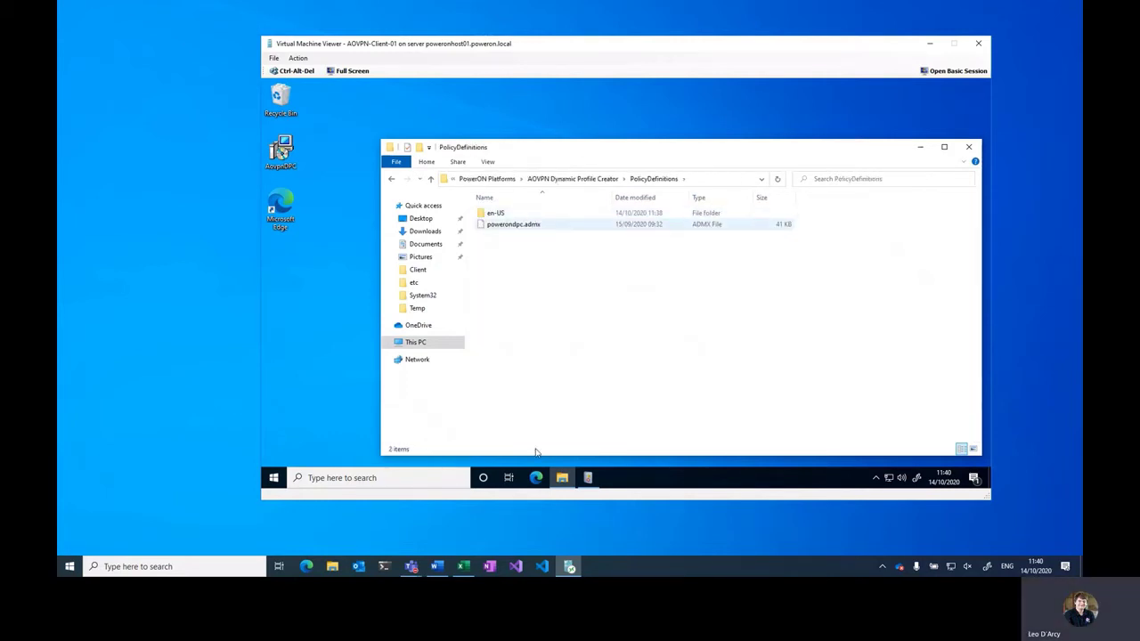
# Open a second File Explorer window and browse to C:\Windows\PolicyDefinitions
pyautogui.click(563, 478)
pyautogui.moveTo(562, 478); pyautogui.dragTo(532, 427)
pyautogui.click(682, 390)
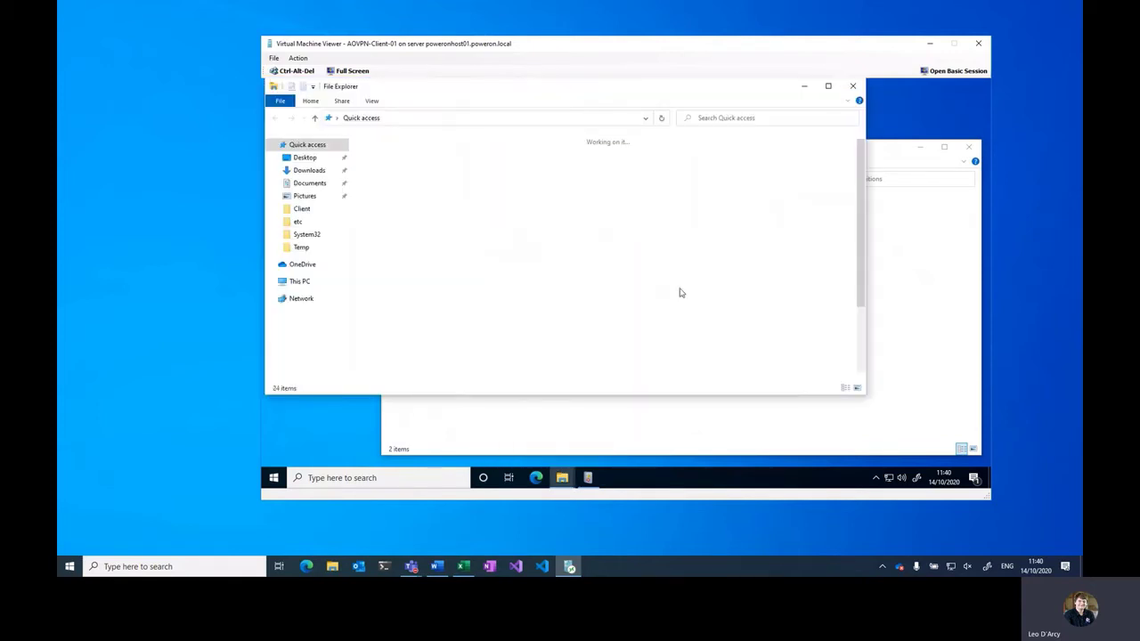
pyautogui.click(325, 281)
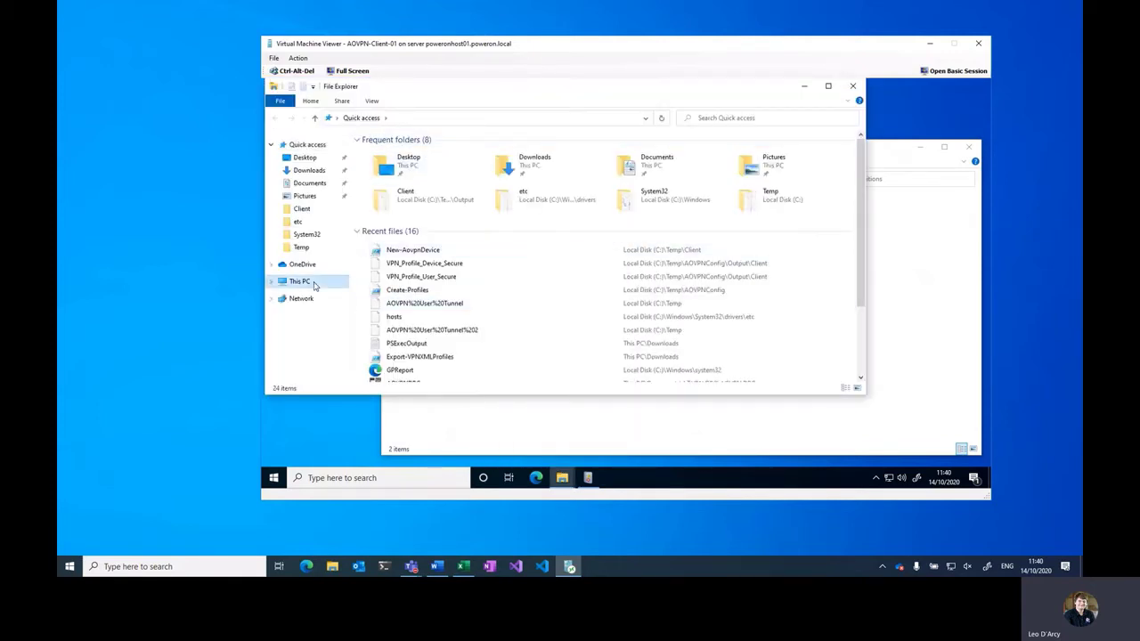
pyautogui.doubleClick(443, 267)
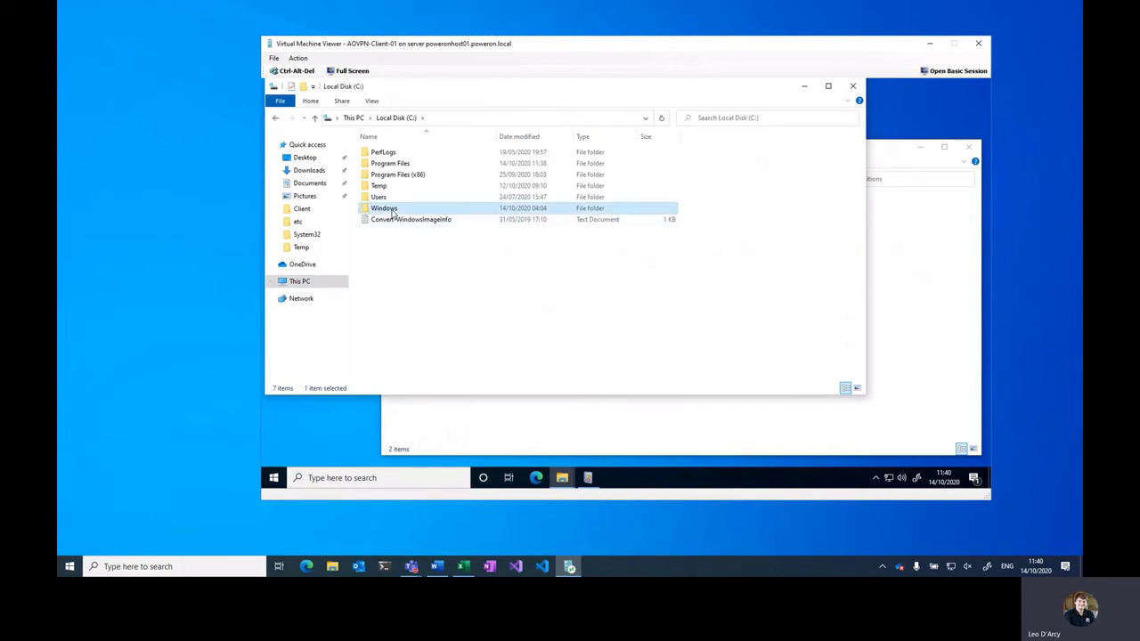
pyautogui.doubleClick(392, 208)
pyautogui.scroll(-13, 397, 217)
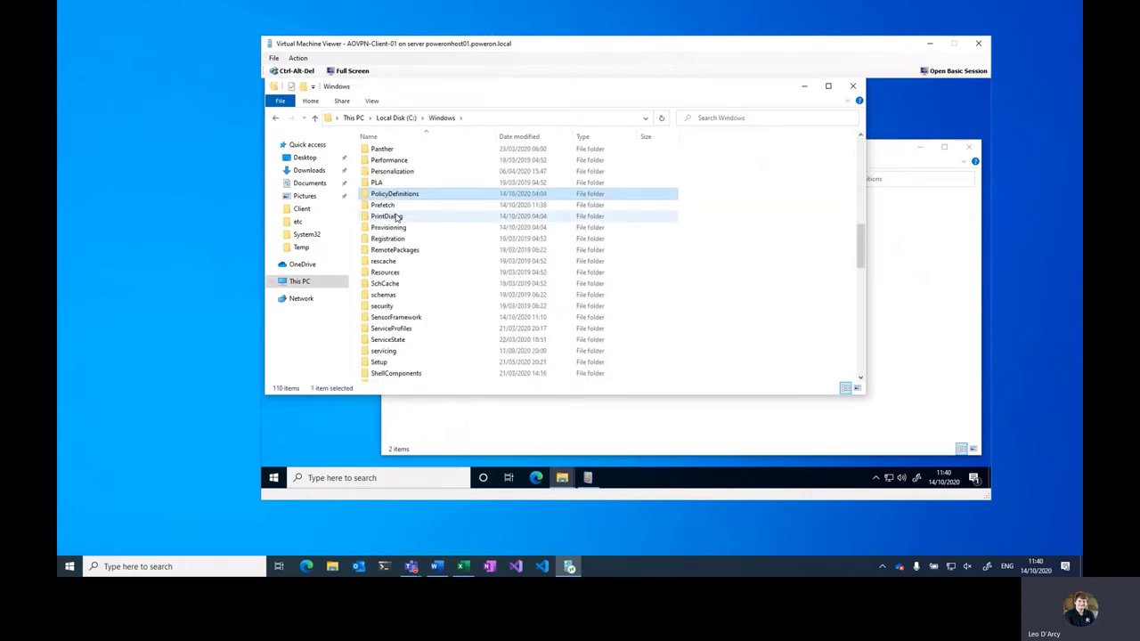
pyautogui.click(409, 195)
pyautogui.doubleClick(409, 196)
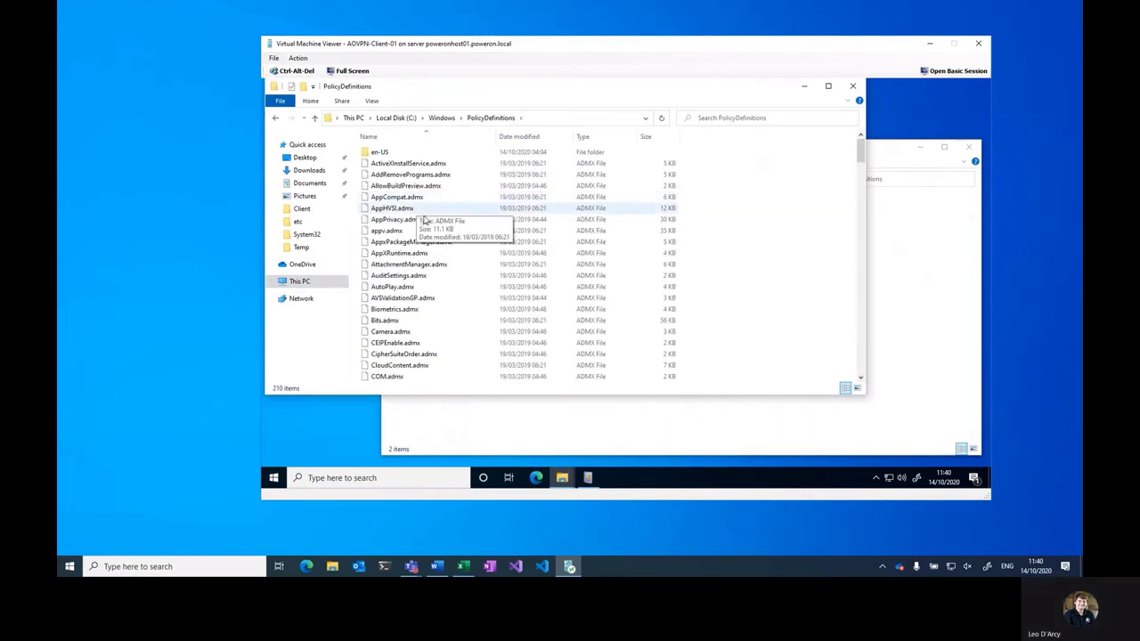
# Go to the domain's central policy store at \\poweron.local\SYSVOL\PowerON.local\Policies\PolicyDefinitions in the second File Explorer window
pyautogui.click(534, 119)
pyautogui.write('\\\\po')
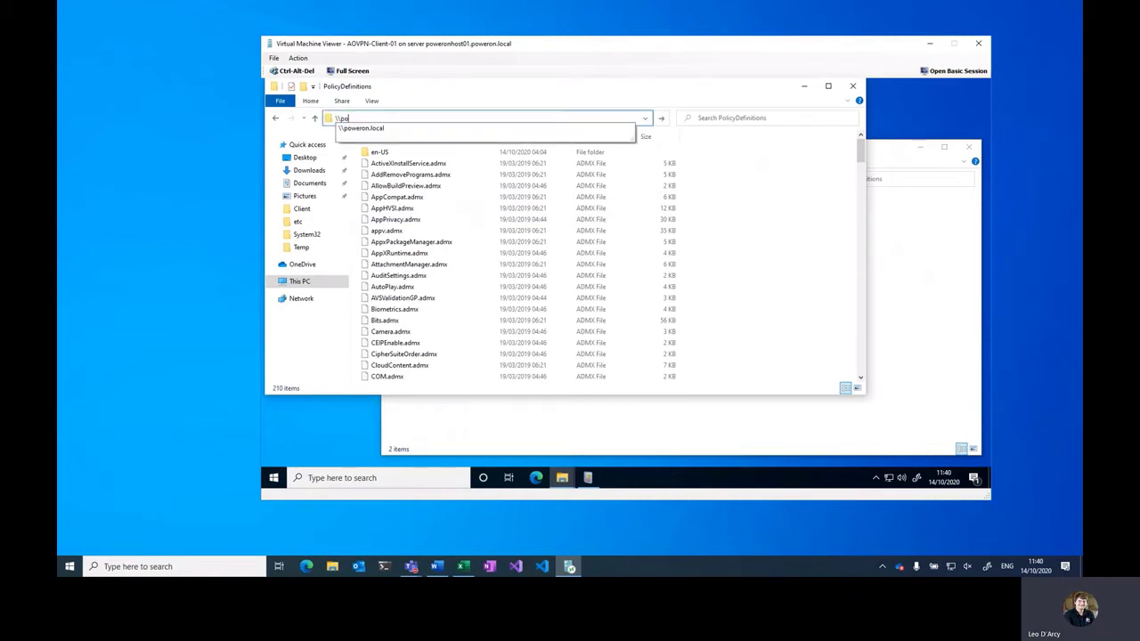
pyautogui.press('Down')
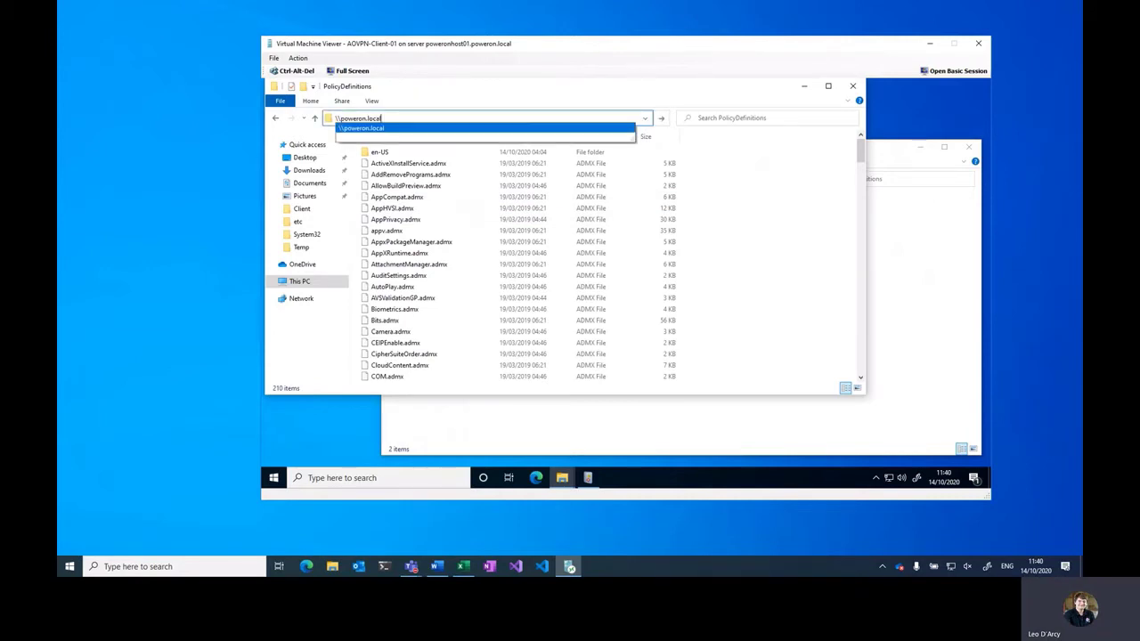
pyautogui.write('\\sys')
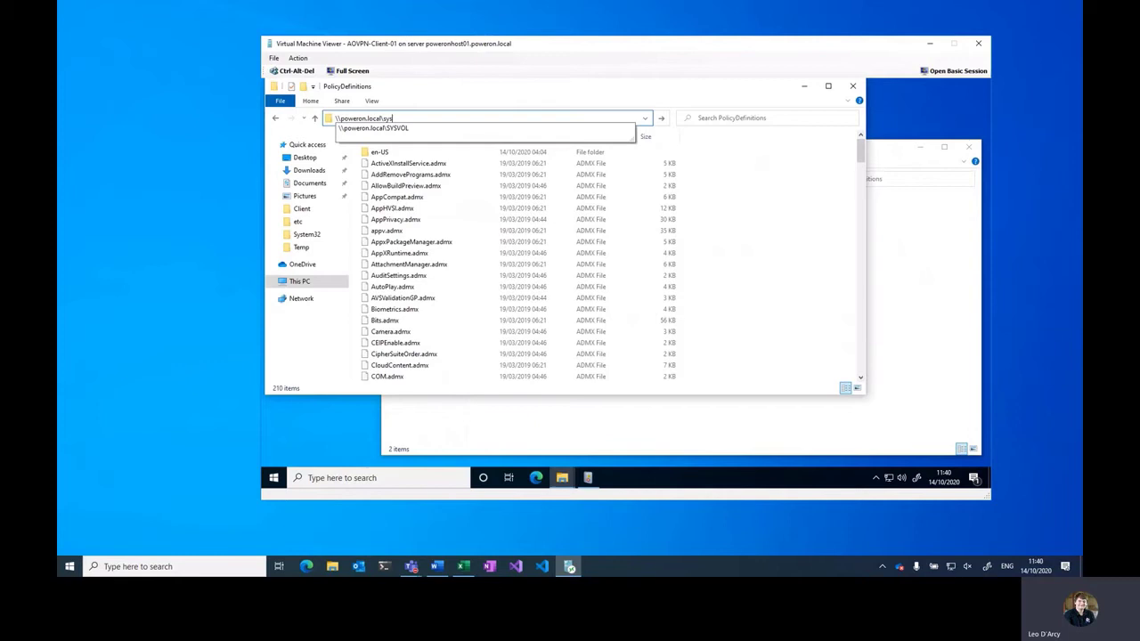
pyautogui.press('Down')
pyautogui.press('Return')
pyautogui.doubleClick(392, 152)
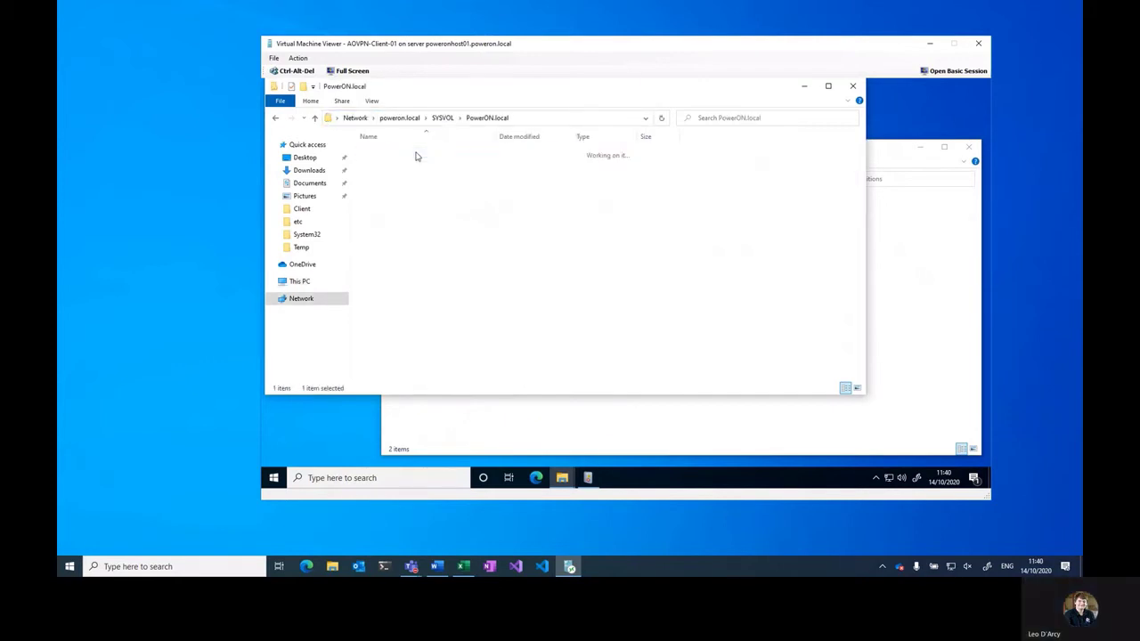
pyautogui.doubleClick(397, 156)
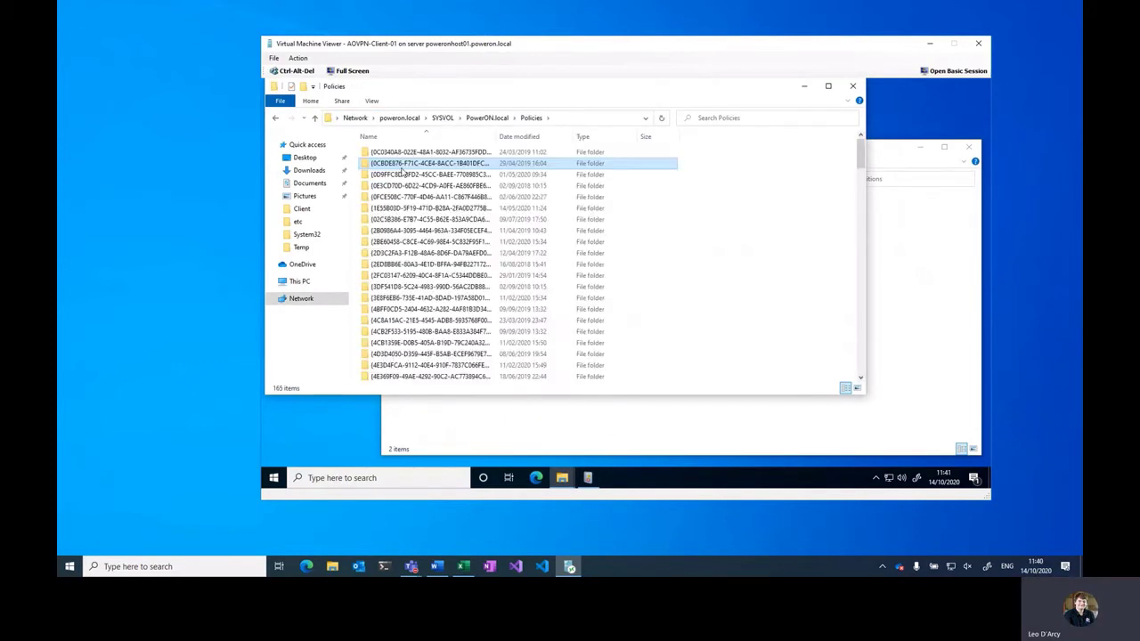
pyautogui.press('End')
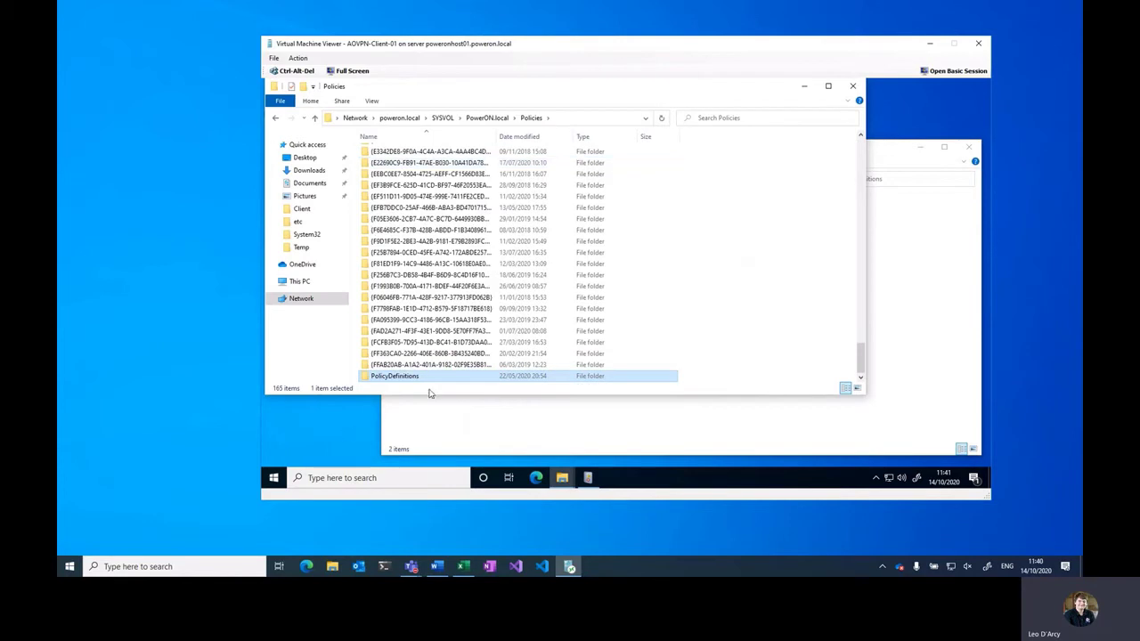
pyautogui.doubleClick(432, 378)
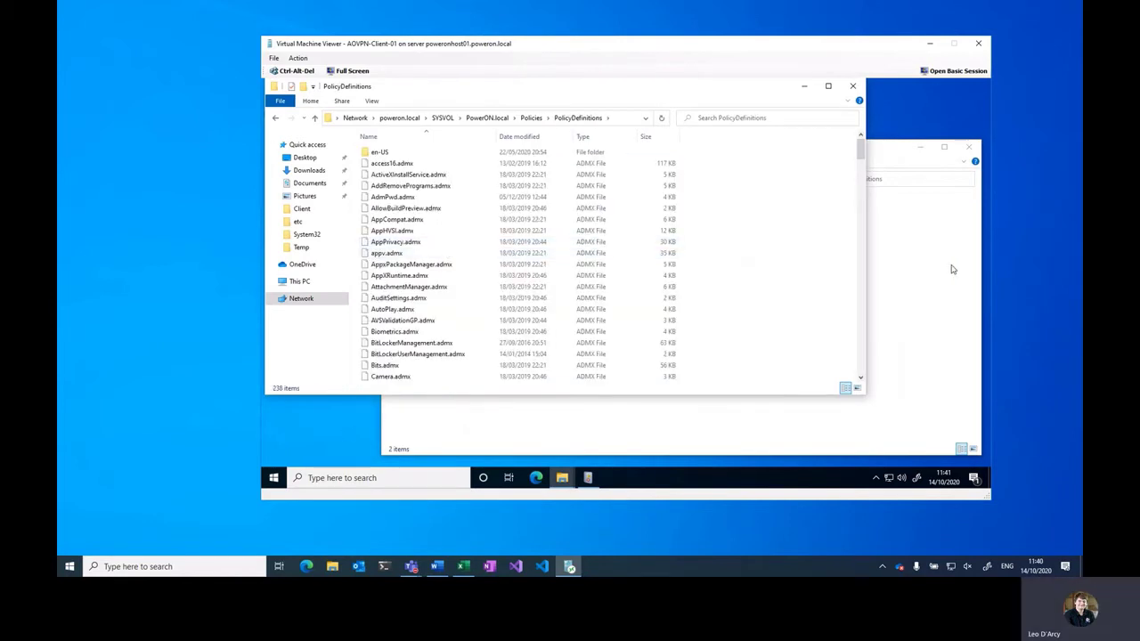
# Copy the en-US folder and powerondpc.admx from the installed PolicyDefinitions folder into the SYSVOL PolicyDefinitions folder, replacing the existing files
pyautogui.click(953, 267)
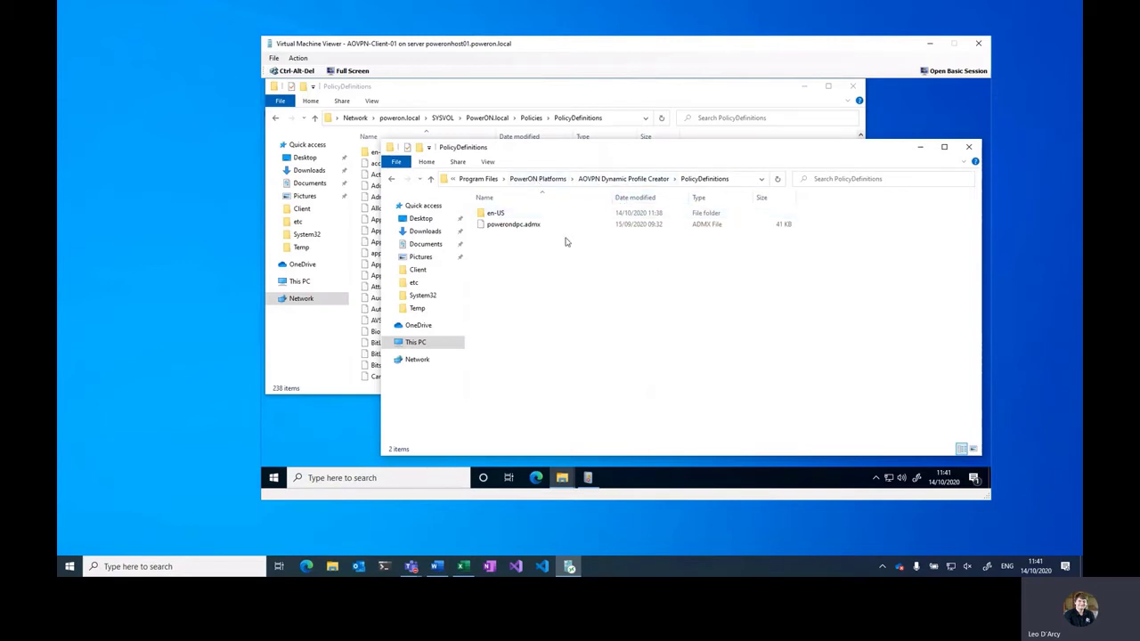
pyautogui.click(509, 230)
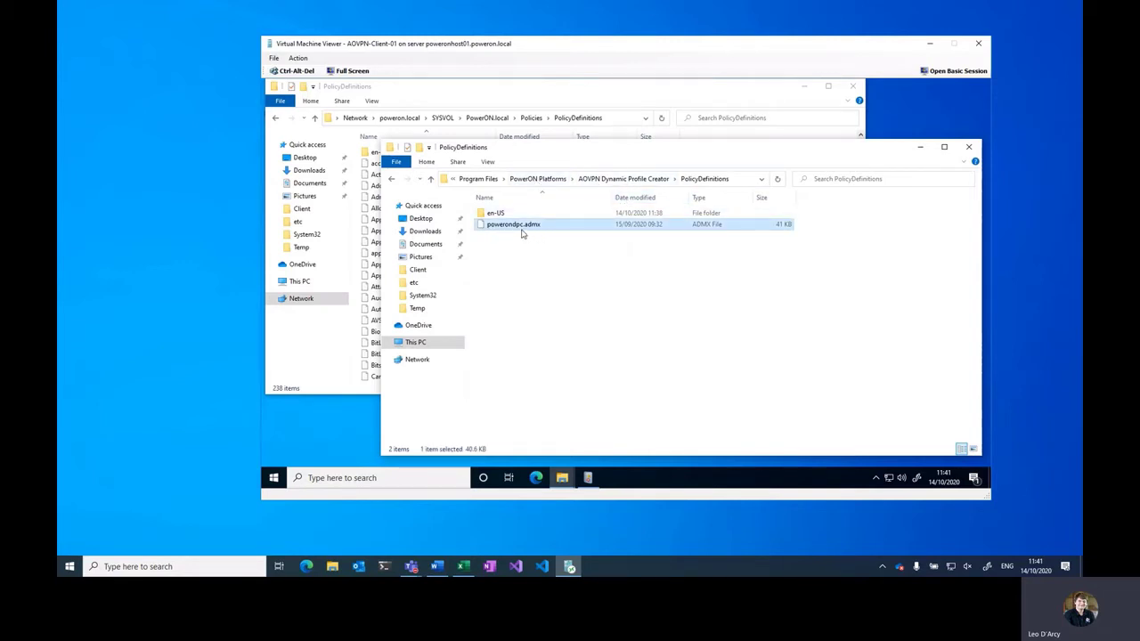
pyautogui.doubleClick(504, 215)
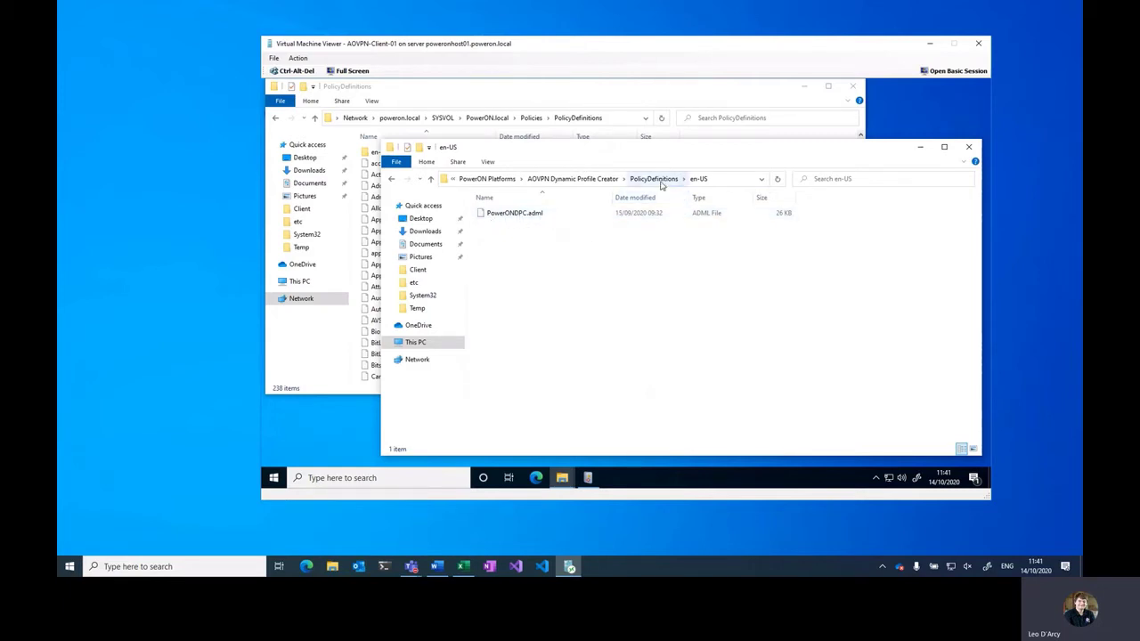
pyautogui.click(654, 178)
pyautogui.moveTo(614, 281); pyautogui.dragTo(372, 207)
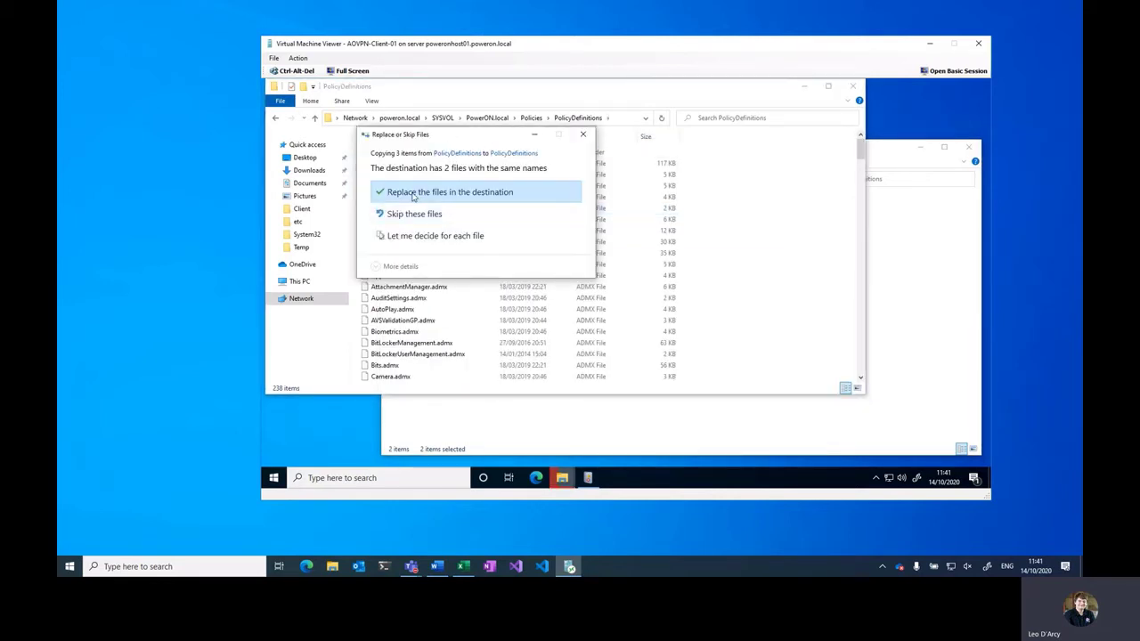
pyautogui.click(414, 195)
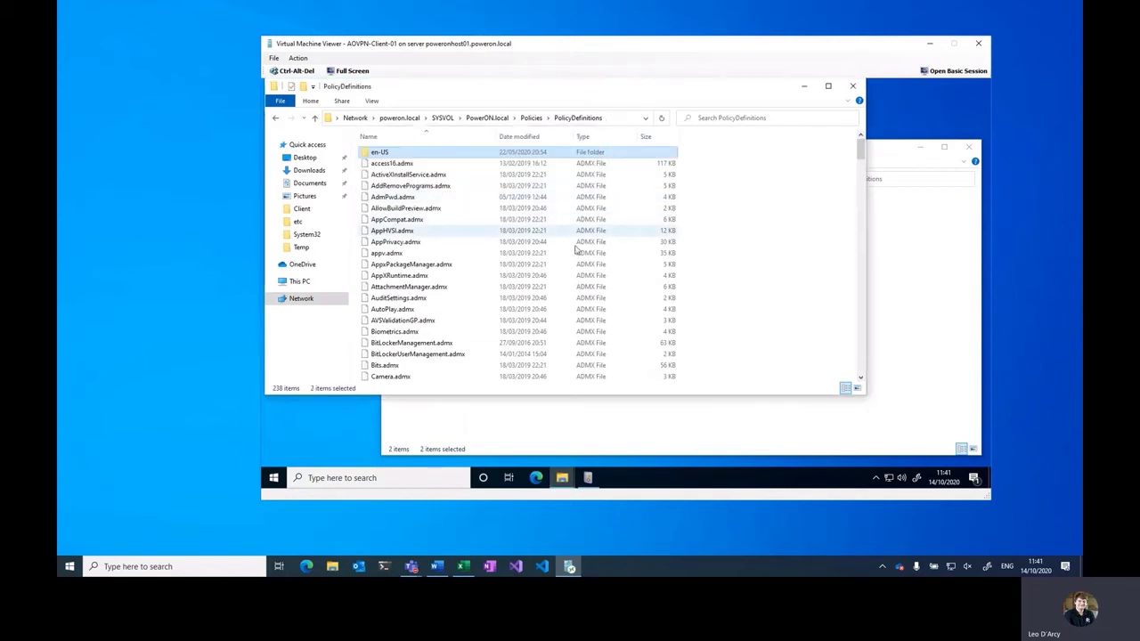
# Close the SYSVOL PolicyDefinitions window and the installed AOVPN Dynamic Profile Creator PolicyDefinitions window
pyautogui.click(816, 238)
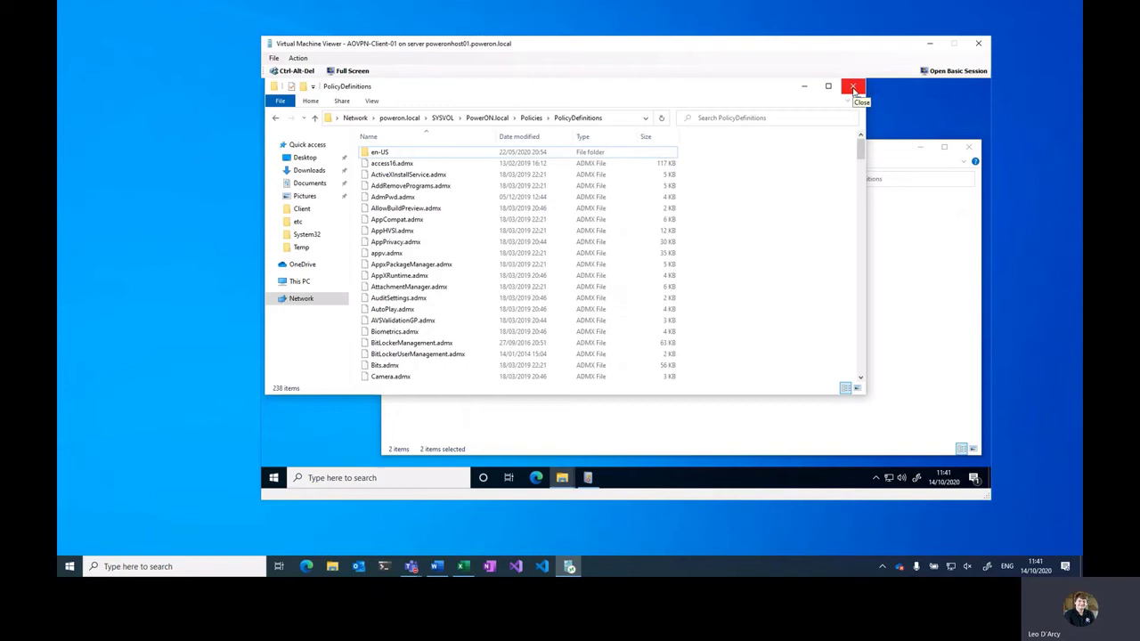
pyautogui.click(852, 86)
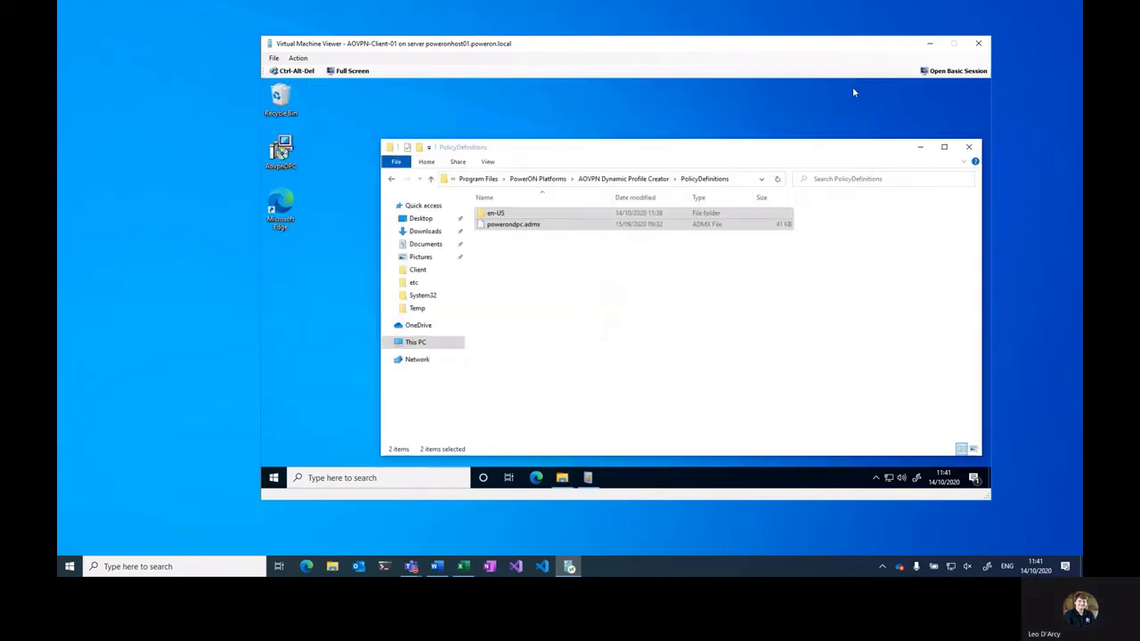
pyautogui.click(969, 147)
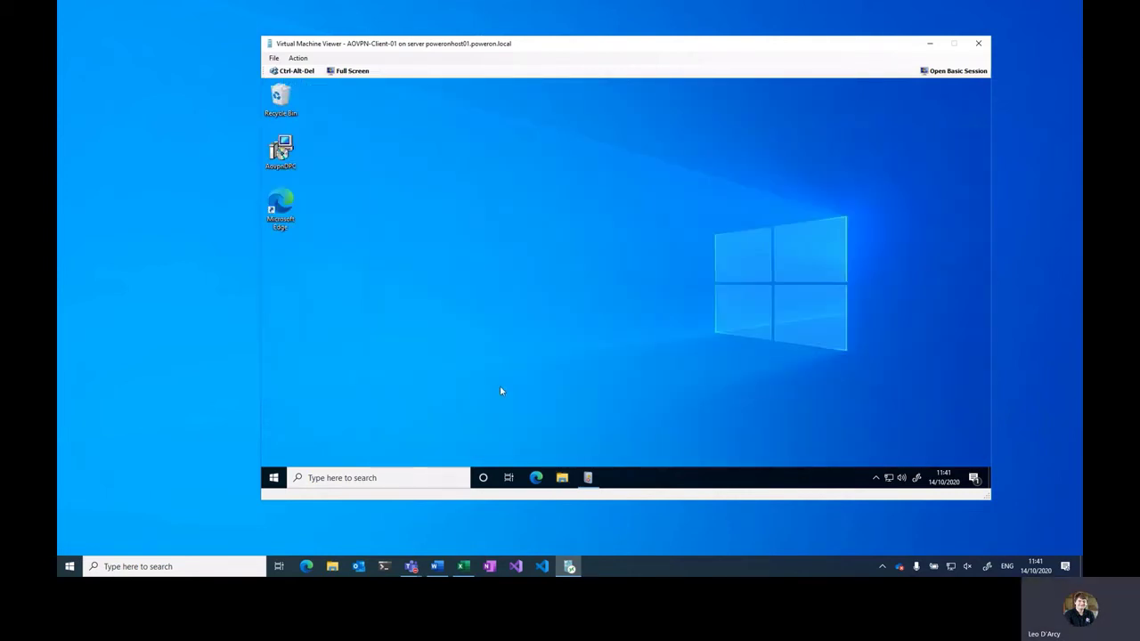
# Search for "group" on the client and open Group Policy Management
pyautogui.click(269, 480)
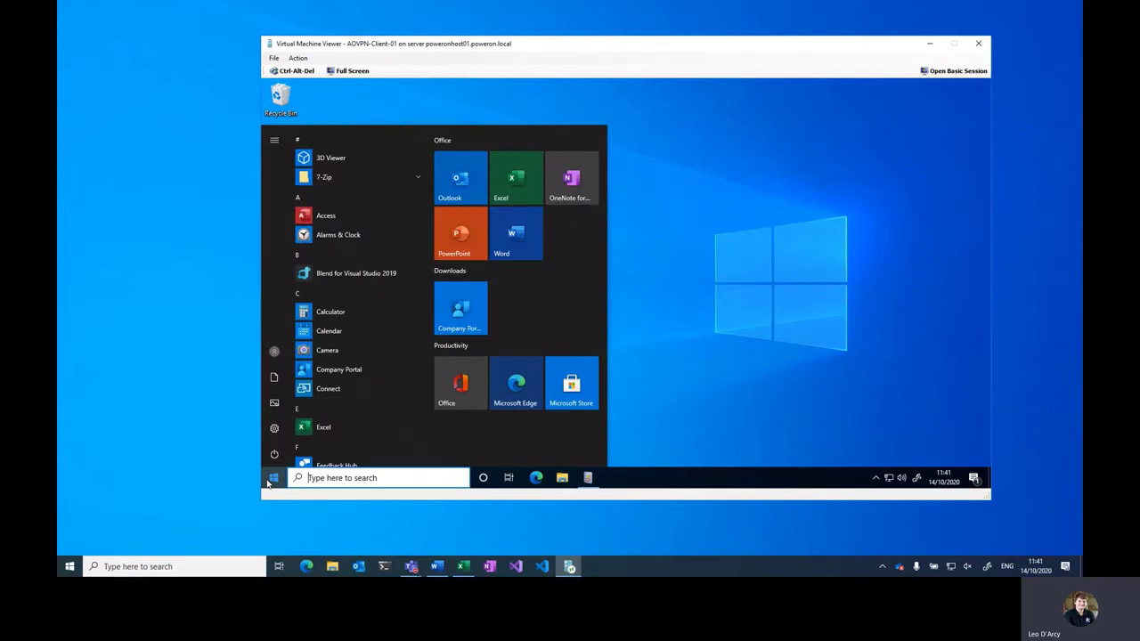
pyautogui.write('group')
pyautogui.press('Return')
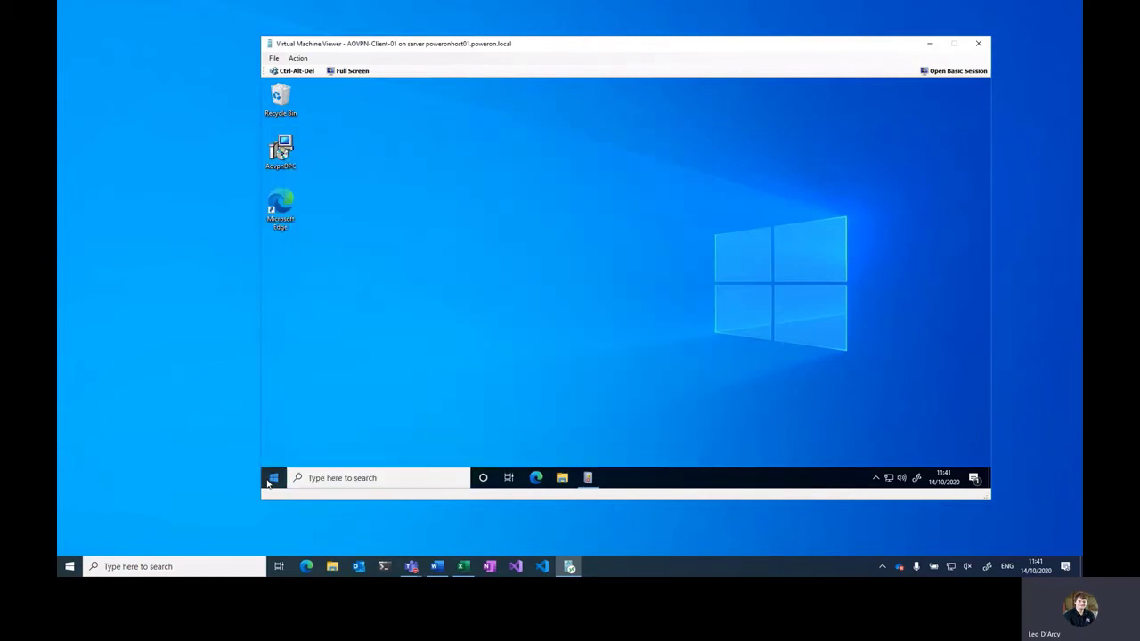
pyautogui.click(600, 347)
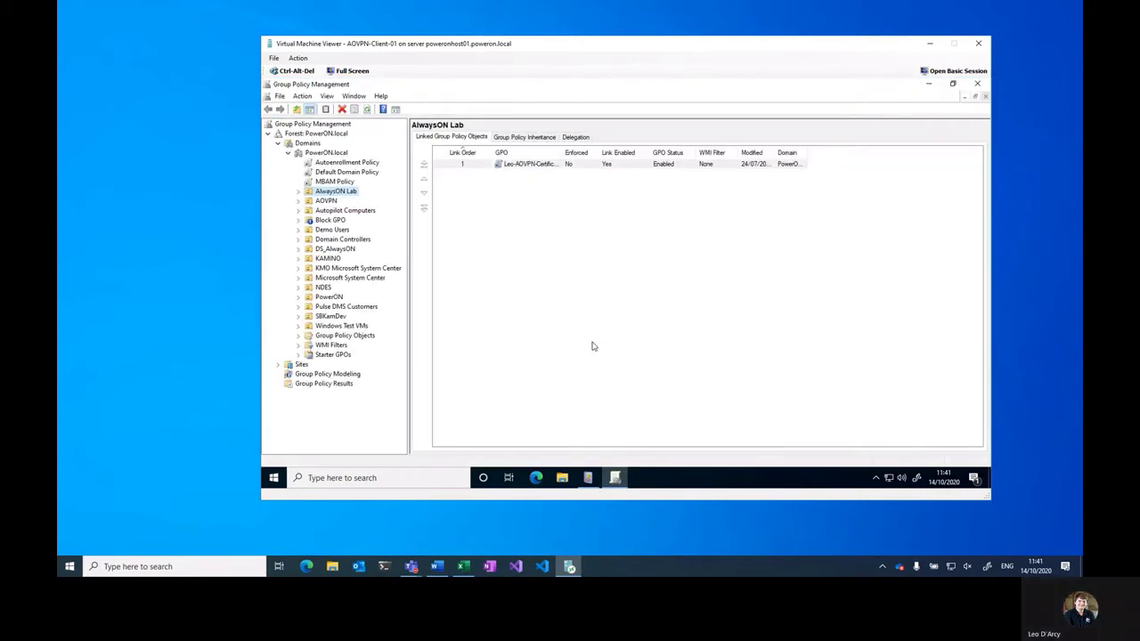
# Create a GPO named DPC Configuration Demo in the domain and link it to the AlwaysON Lab organizational unit
pyautogui.rightClick(321, 191)
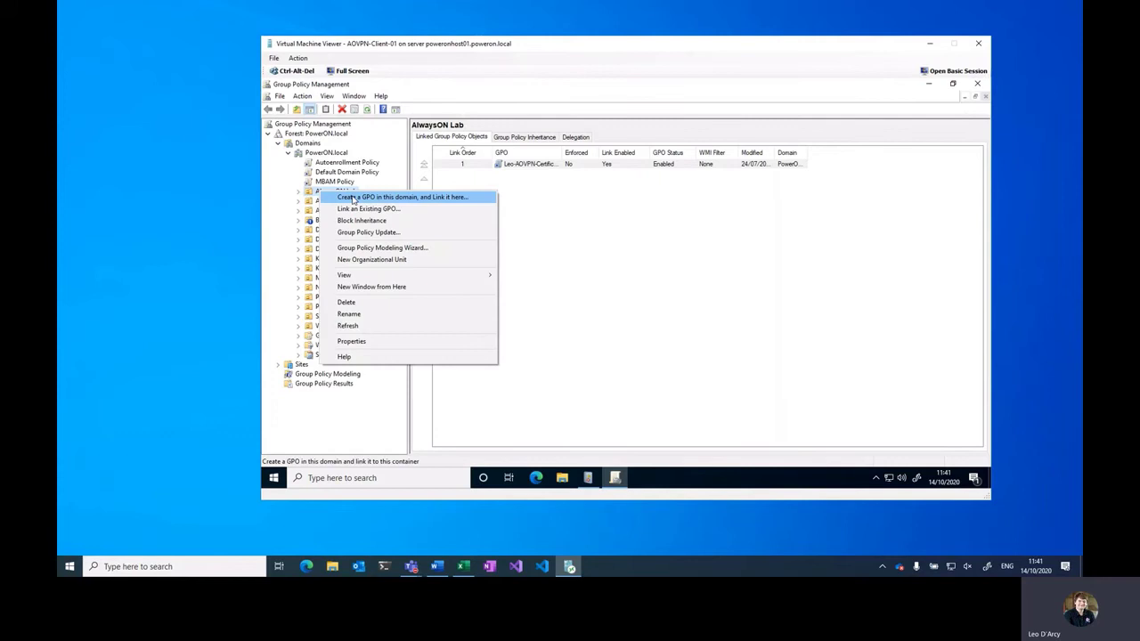
pyautogui.click(353, 200)
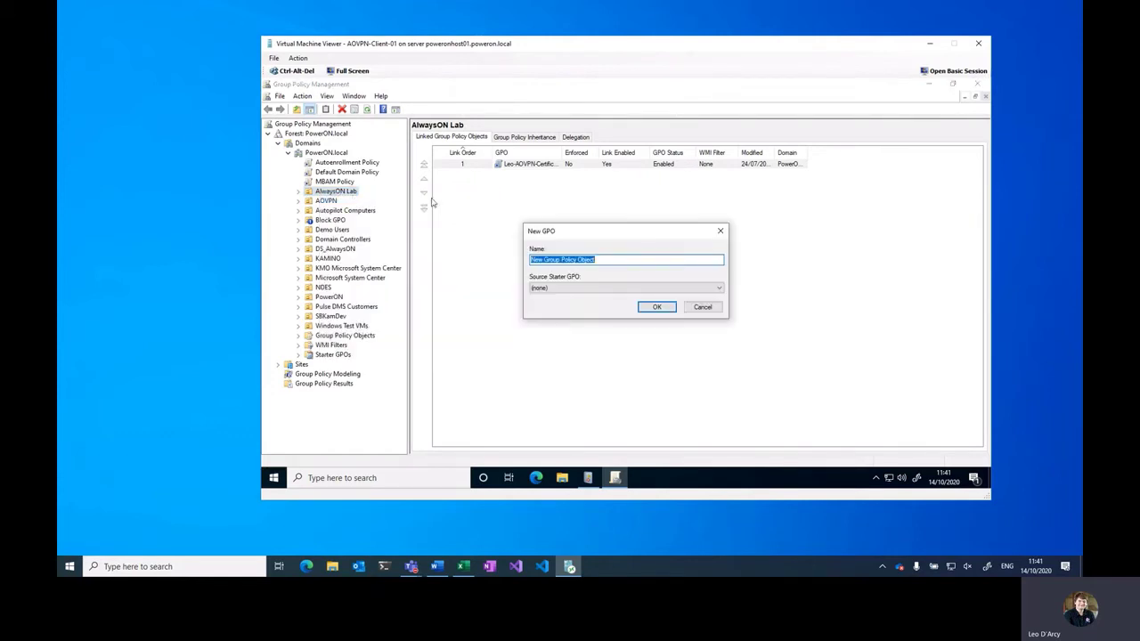
pyautogui.write('DPC Configuration Demo')
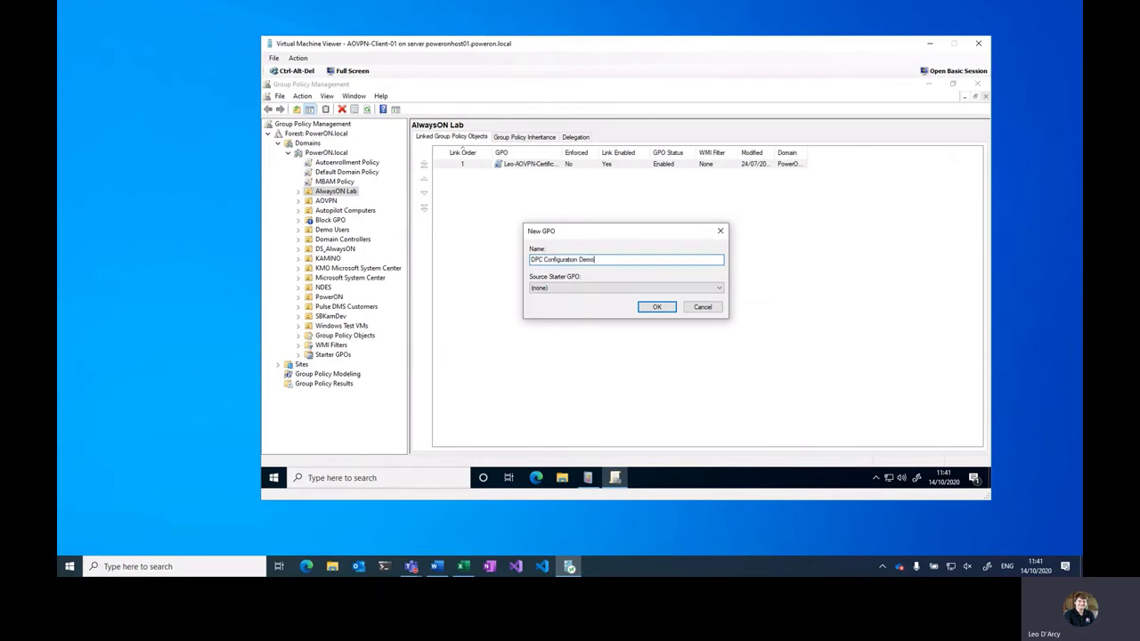
pyautogui.press('Return')
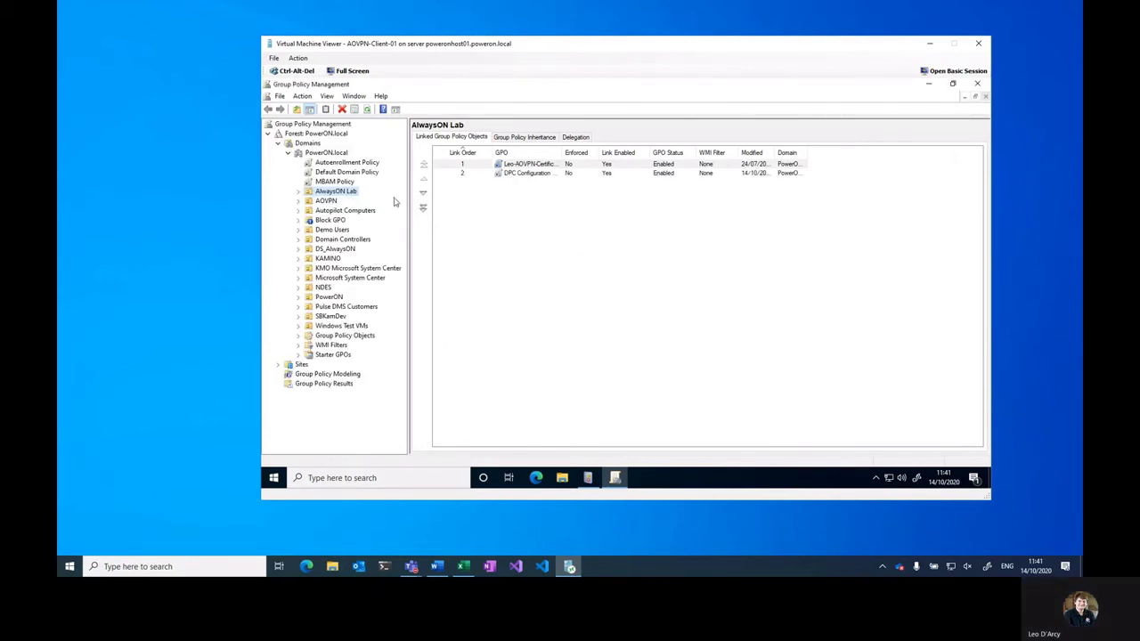
# Open the DPC Configuration Demo GPO under AlwaysON Lab for editing and disable its User Configuration settings
pyautogui.click(298, 191)
pyautogui.rightClick(347, 202)
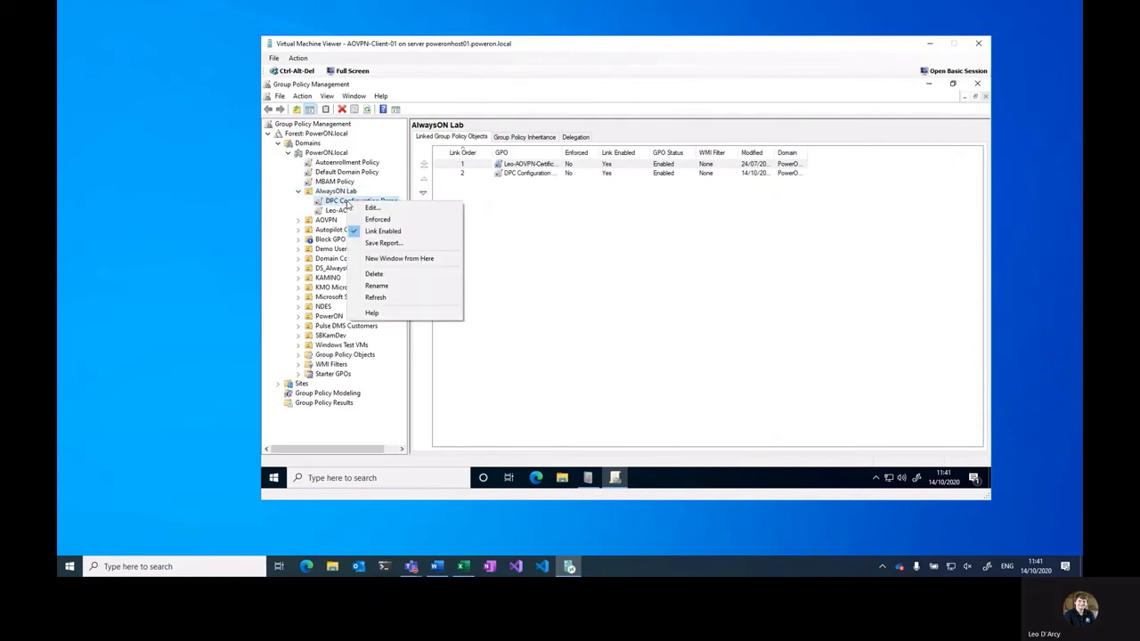
pyautogui.click(373, 208)
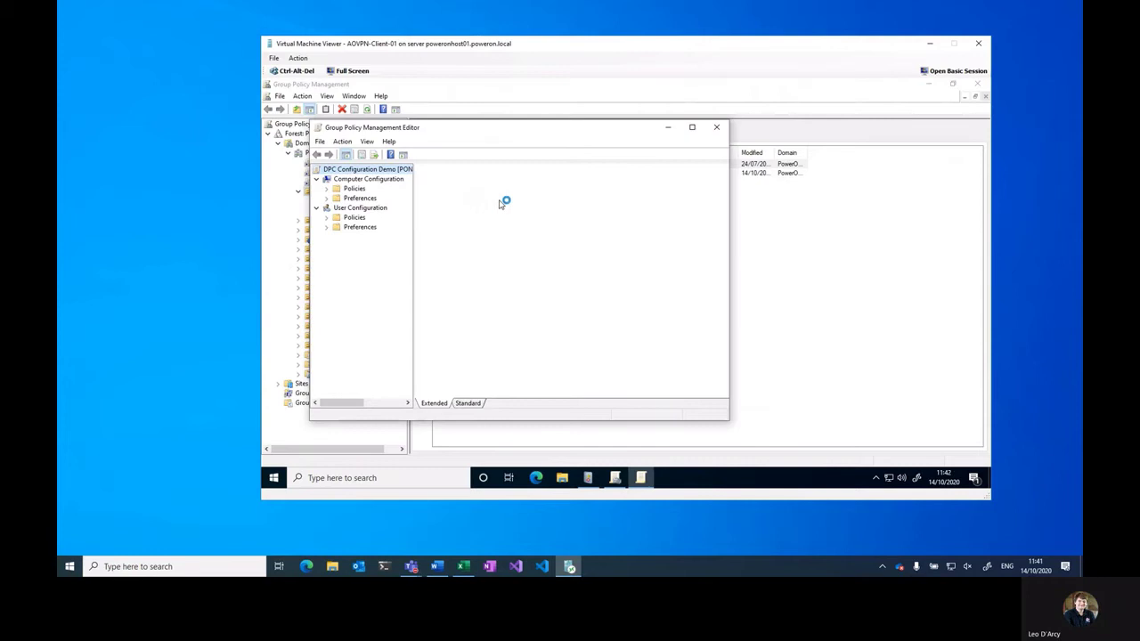
pyautogui.rightClick(378, 174)
pyautogui.click(415, 212)
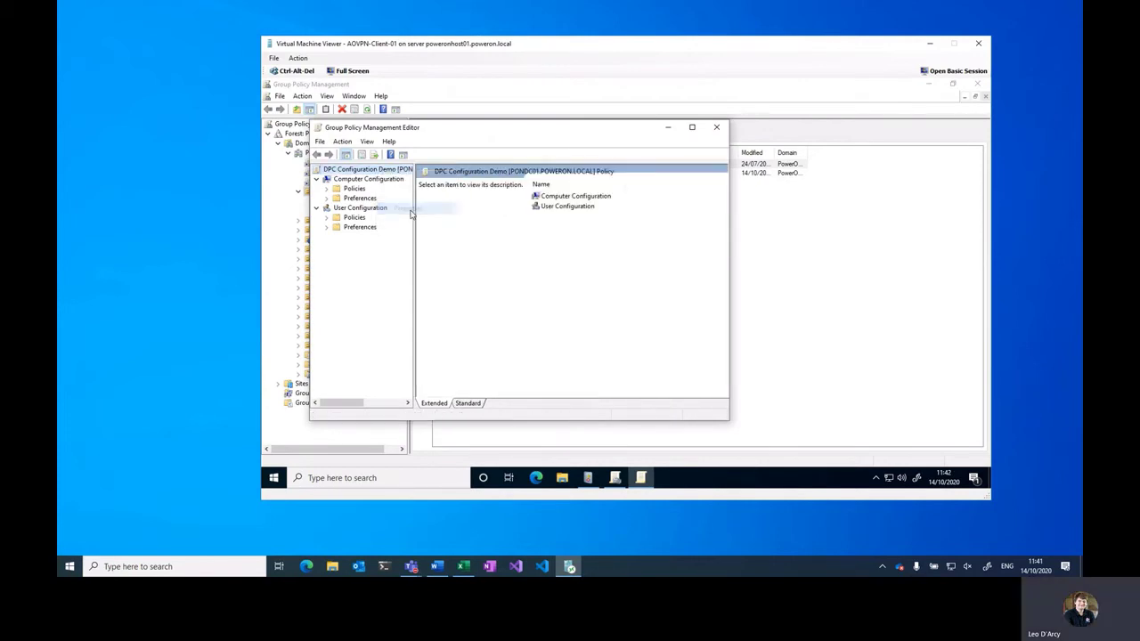
pyautogui.click(455, 337)
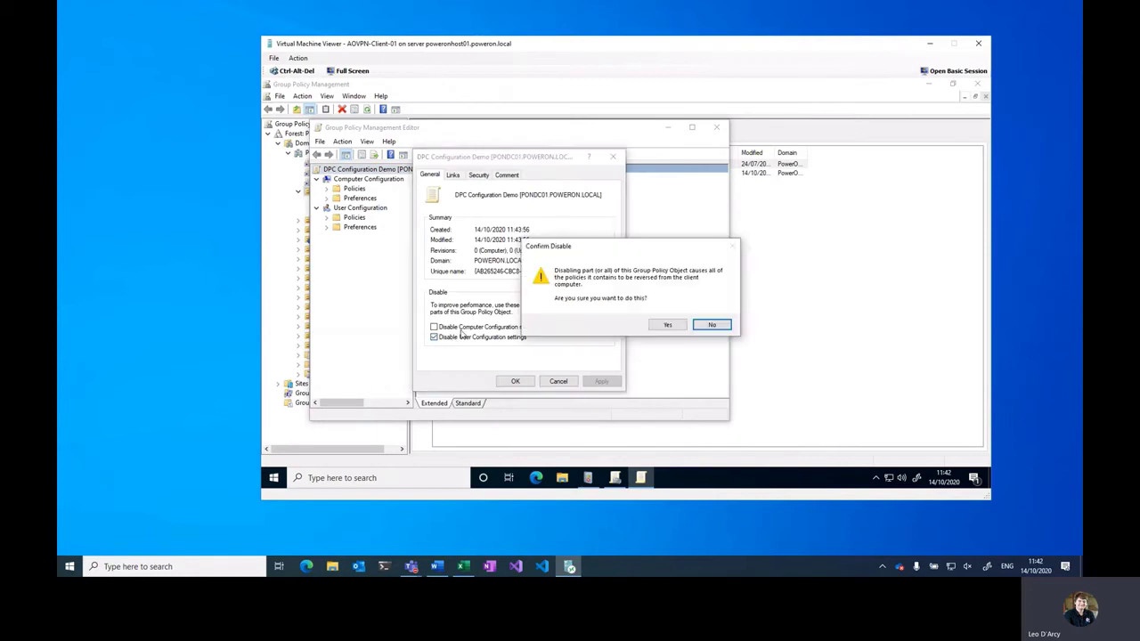
pyautogui.click(667, 326)
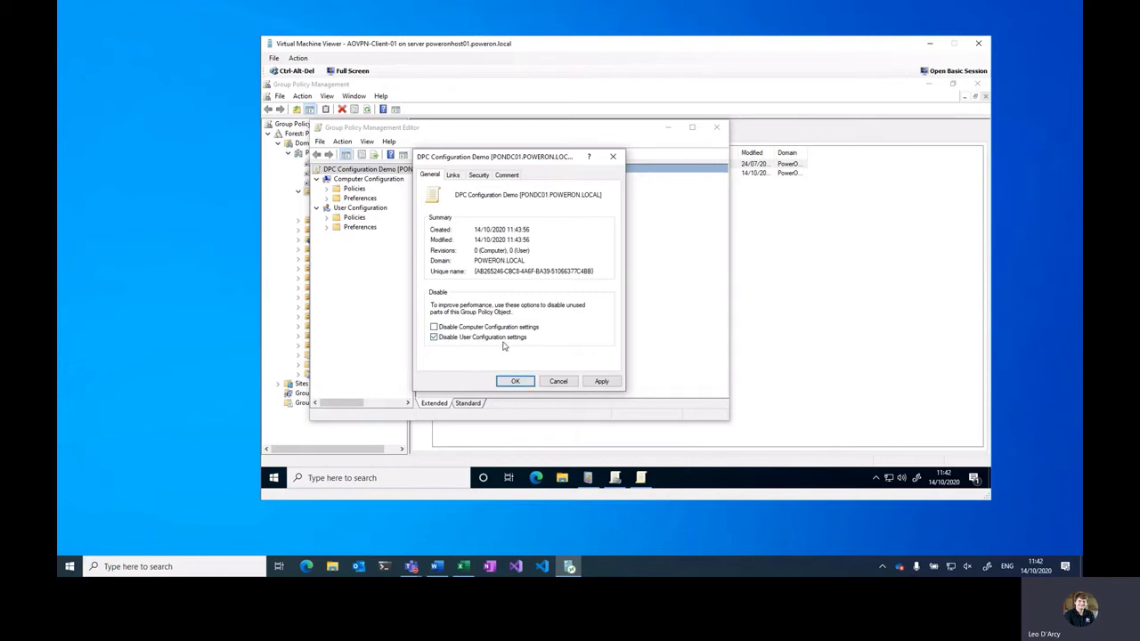
pyautogui.click(514, 381)
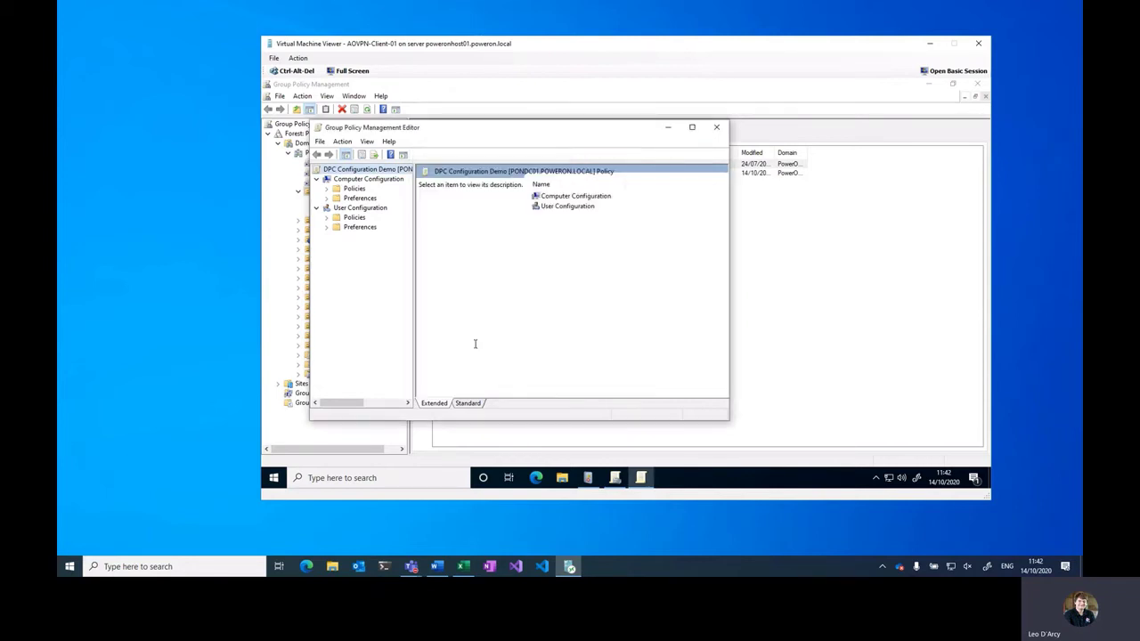
# Show the AOVPN Dynamic Profile Creation Client settings under Computer Configuration, Policies, Administrative Templates, with the editor maximized
pyautogui.click(327, 190)
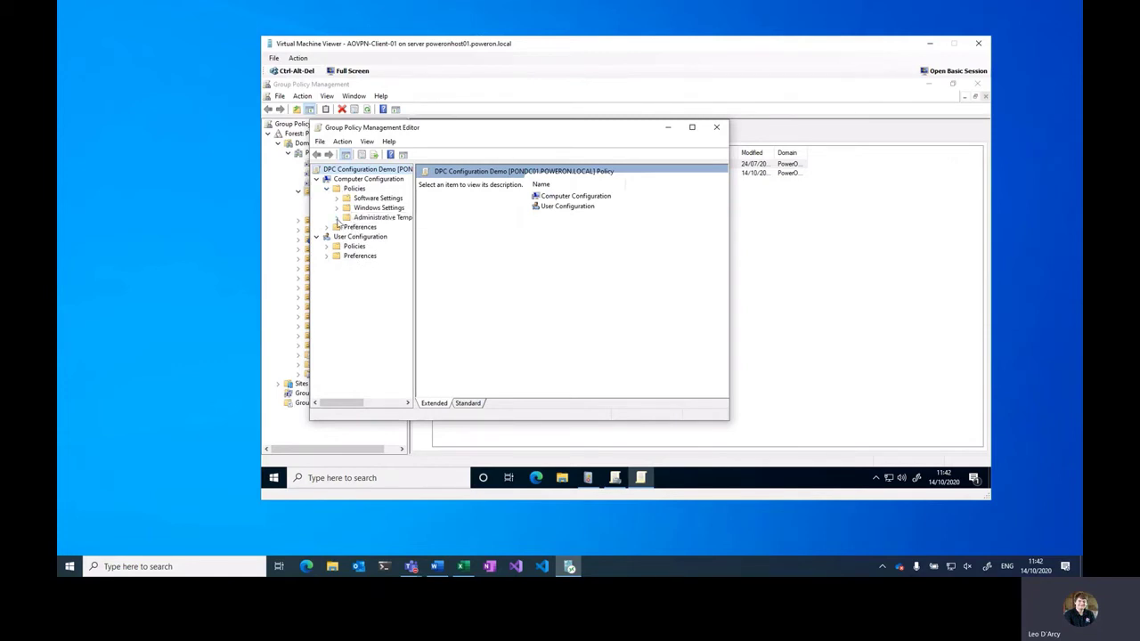
pyautogui.click(336, 218)
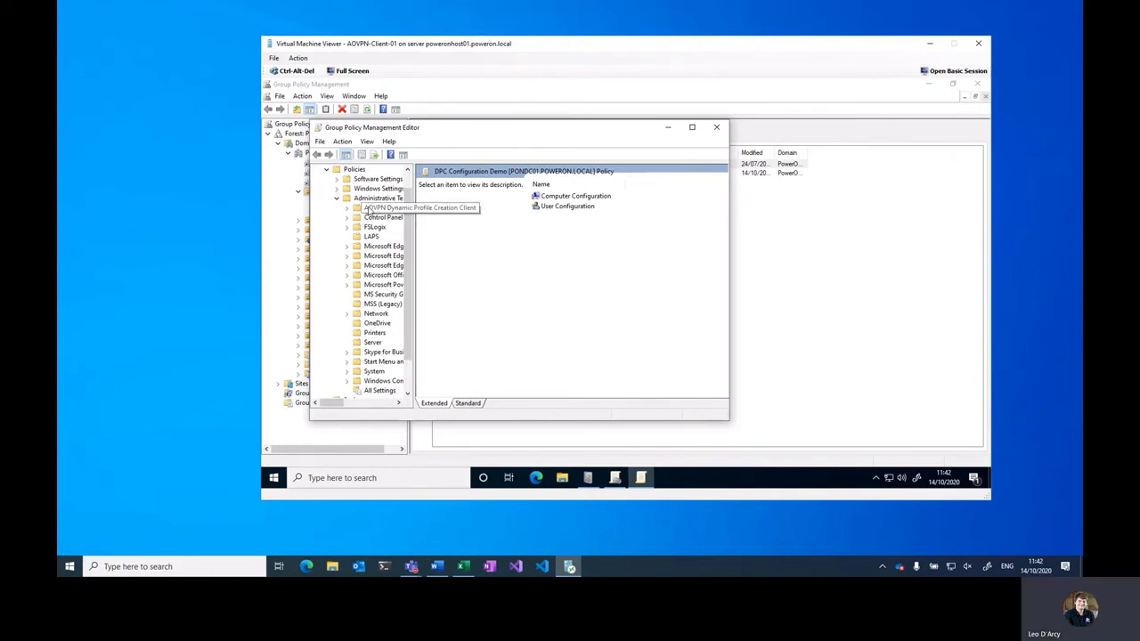
pyautogui.doubleClick(368, 207)
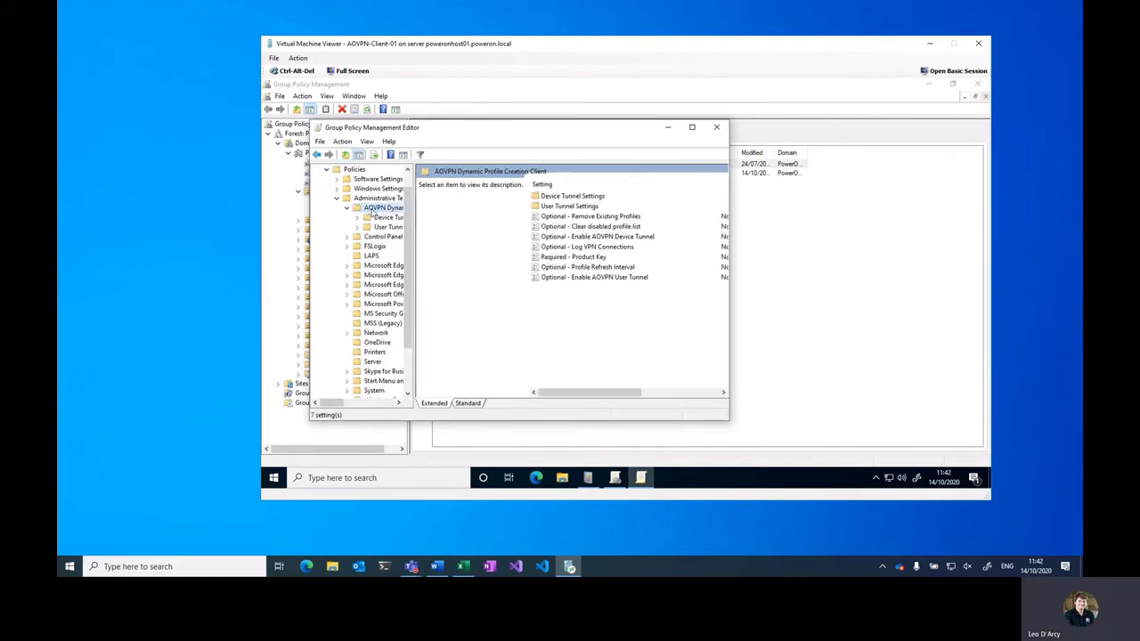
pyautogui.click(692, 127)
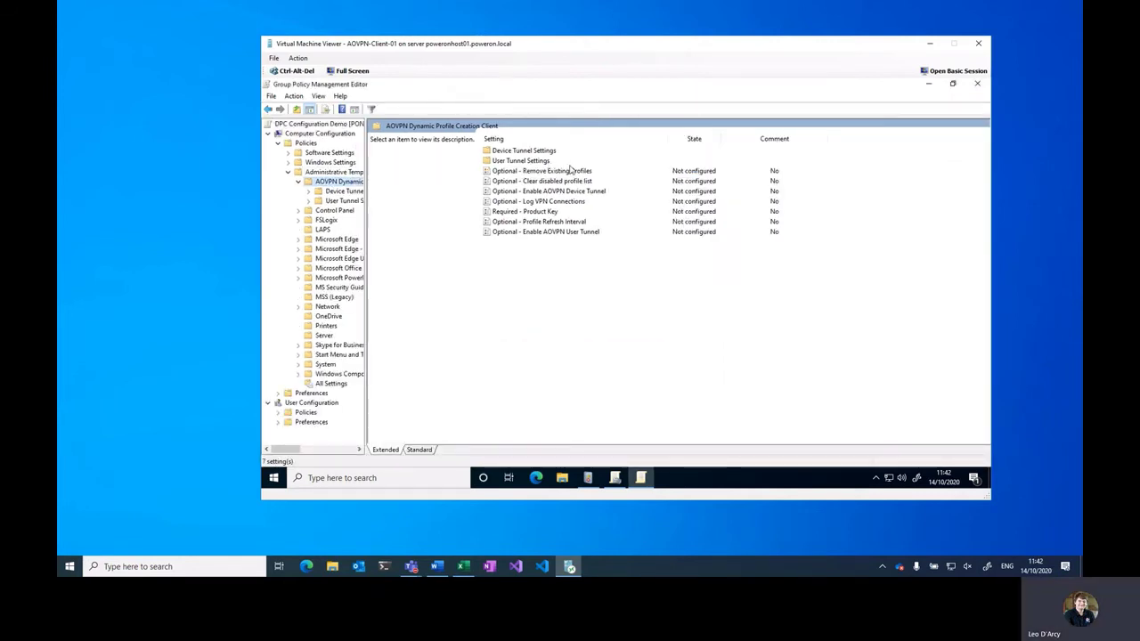
# Enable the Required - Product Key policy and paste the product key
pyautogui.doubleClick(534, 213)
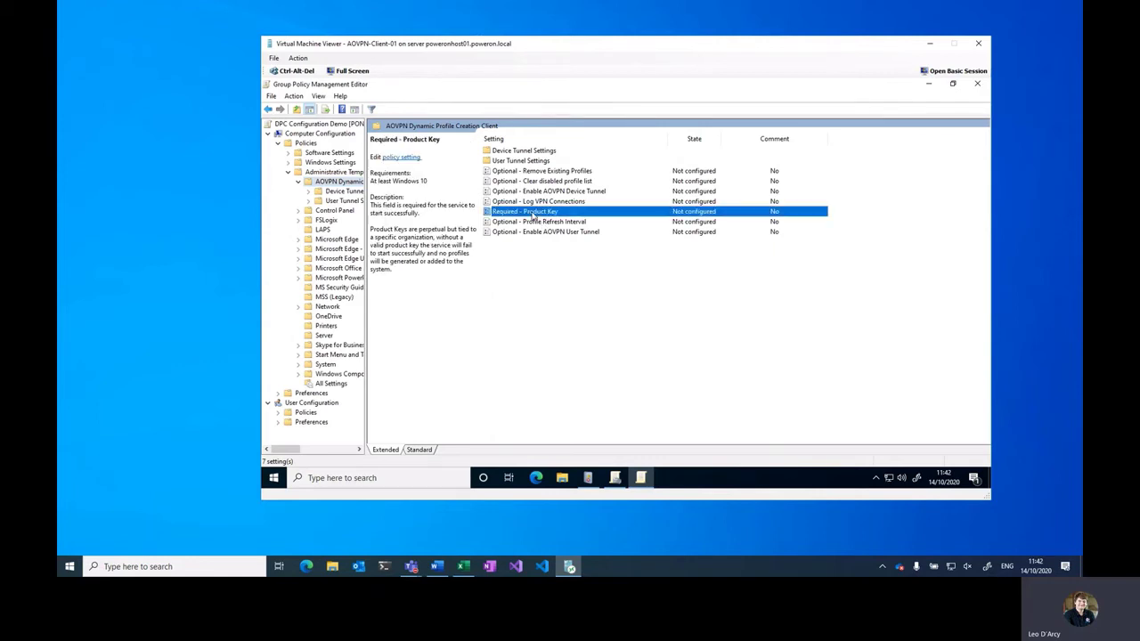
pyautogui.click(344, 212)
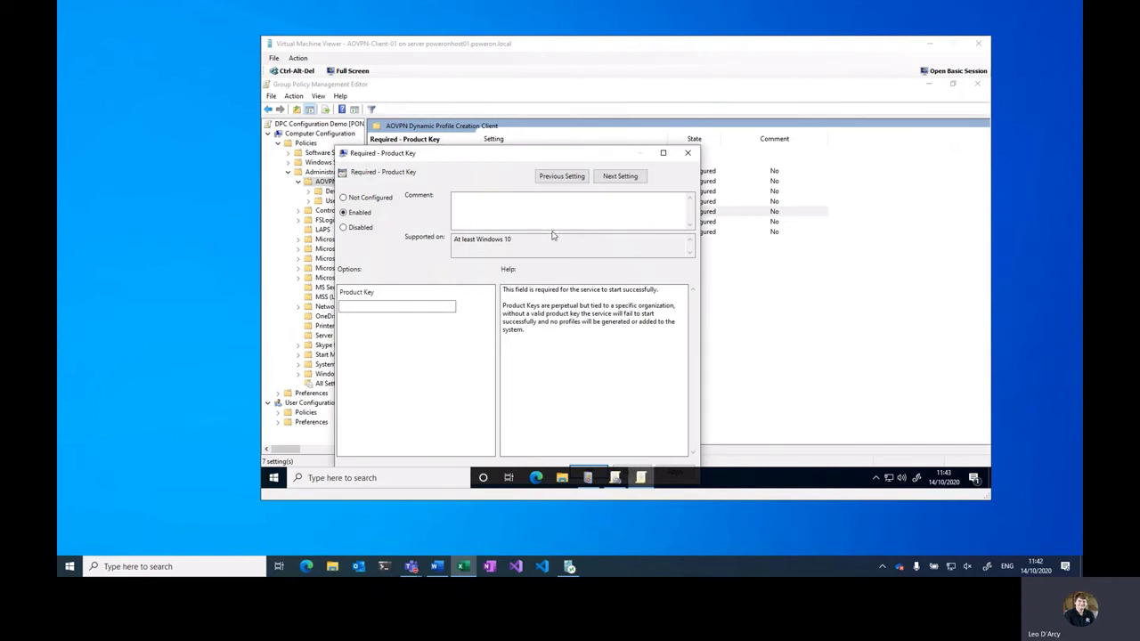
pyautogui.click(415, 306)
pyautogui.hotkey('ctrl', 'v')
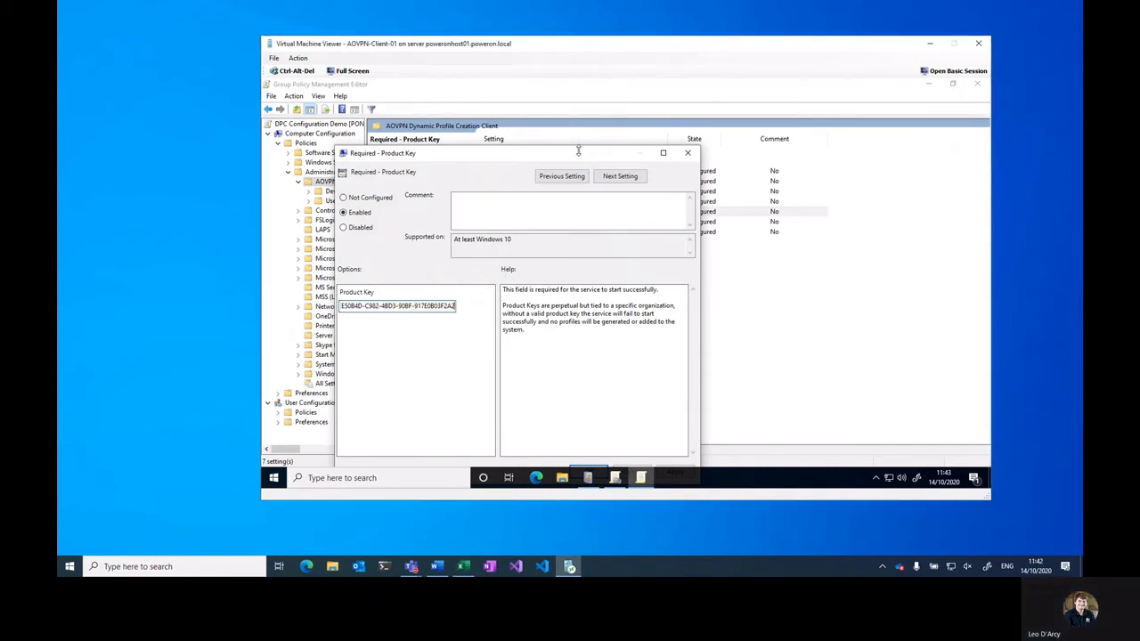
pyautogui.moveTo(579, 152); pyautogui.dragTo(603, 105)
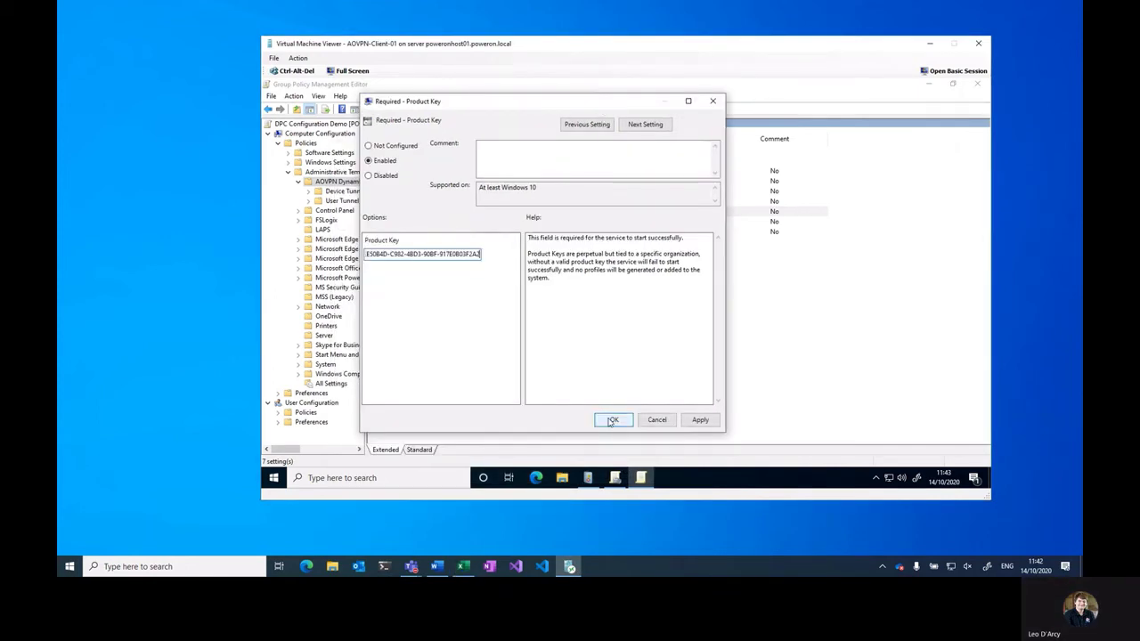
pyautogui.click(611, 419)
# Enable the Optional - Log VPN Connections policy
pyautogui.doubleClick(547, 203)
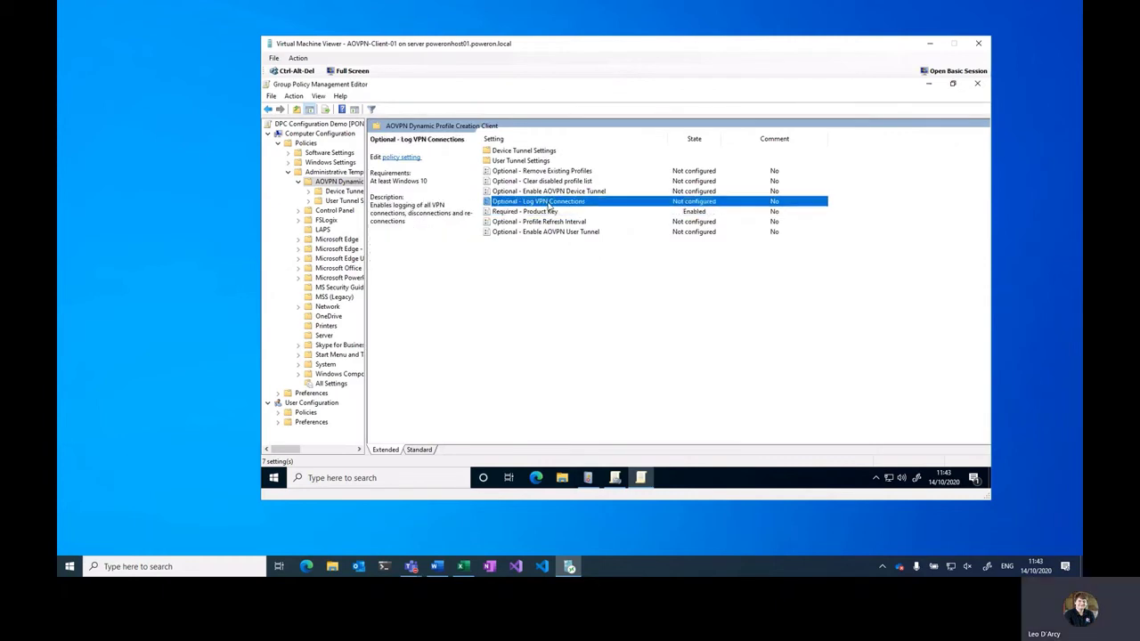
pyautogui.click(377, 212)
pyautogui.moveTo(515, 159); pyautogui.dragTo(536, 102)
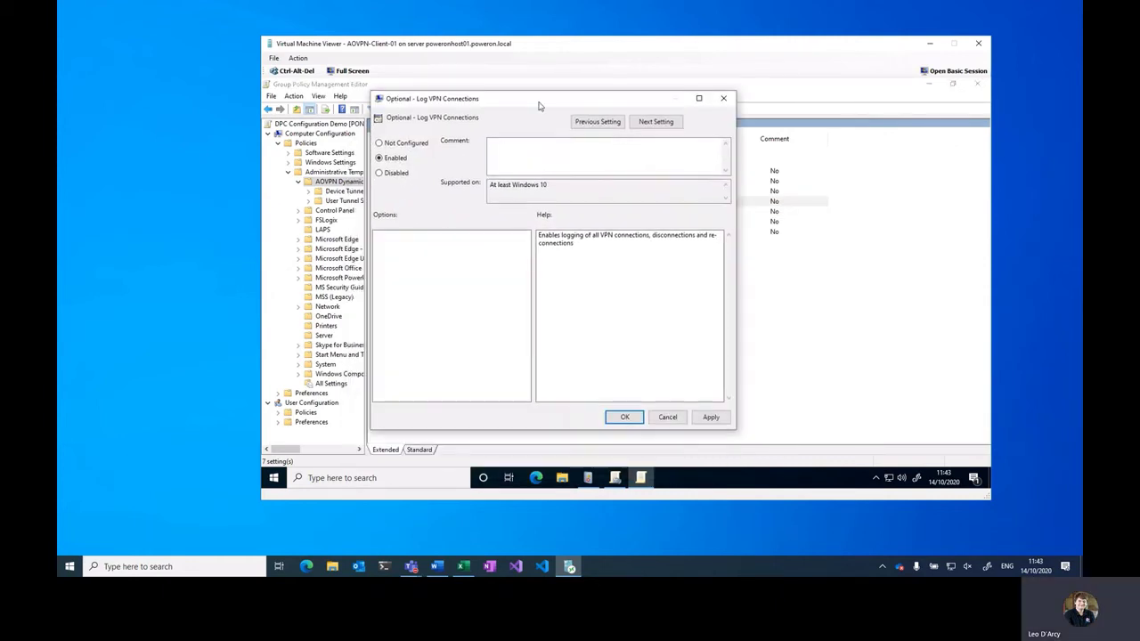
pyautogui.click(621, 419)
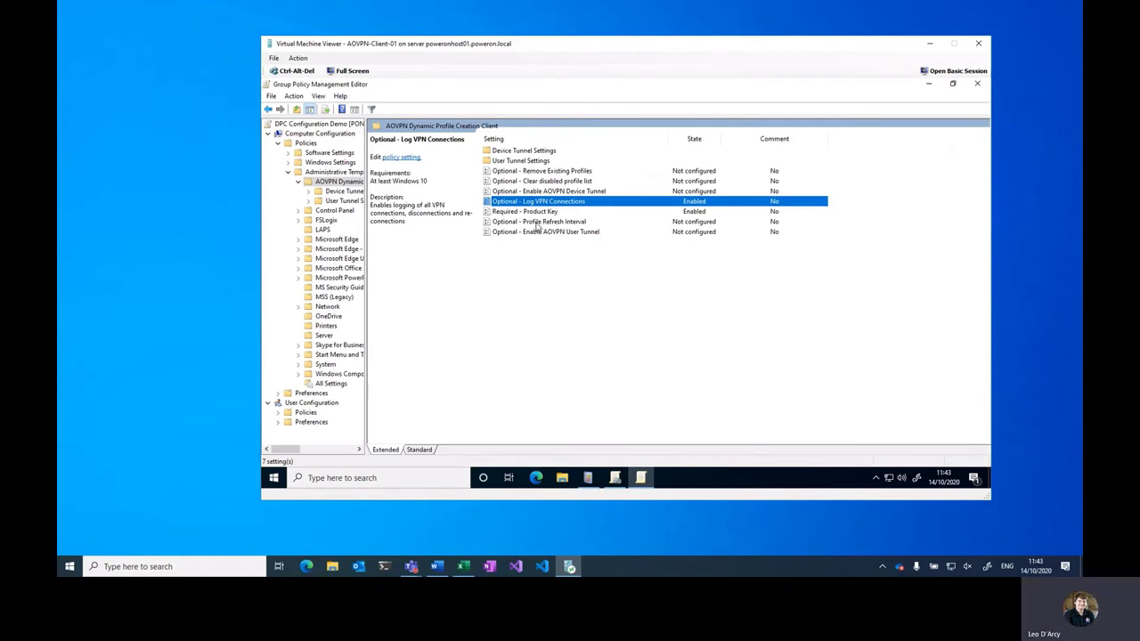
# Check the description of Optional - Profile Refresh Interval and close the Group Policy editor and management console
pyautogui.click(556, 223)
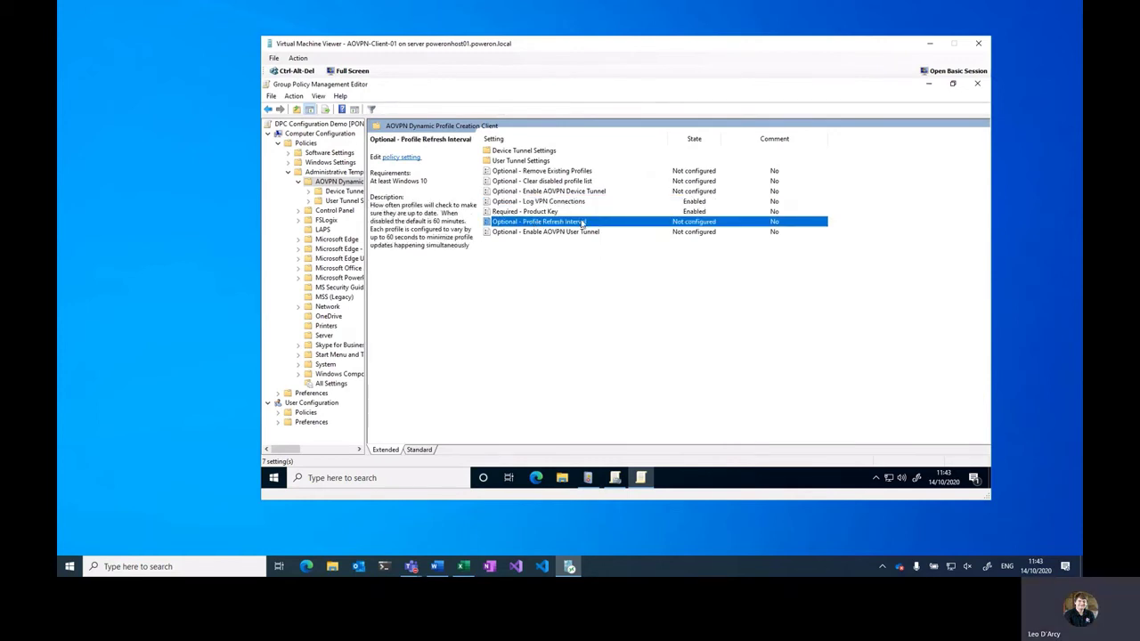
pyautogui.click(977, 84)
pyautogui.click(977, 84)
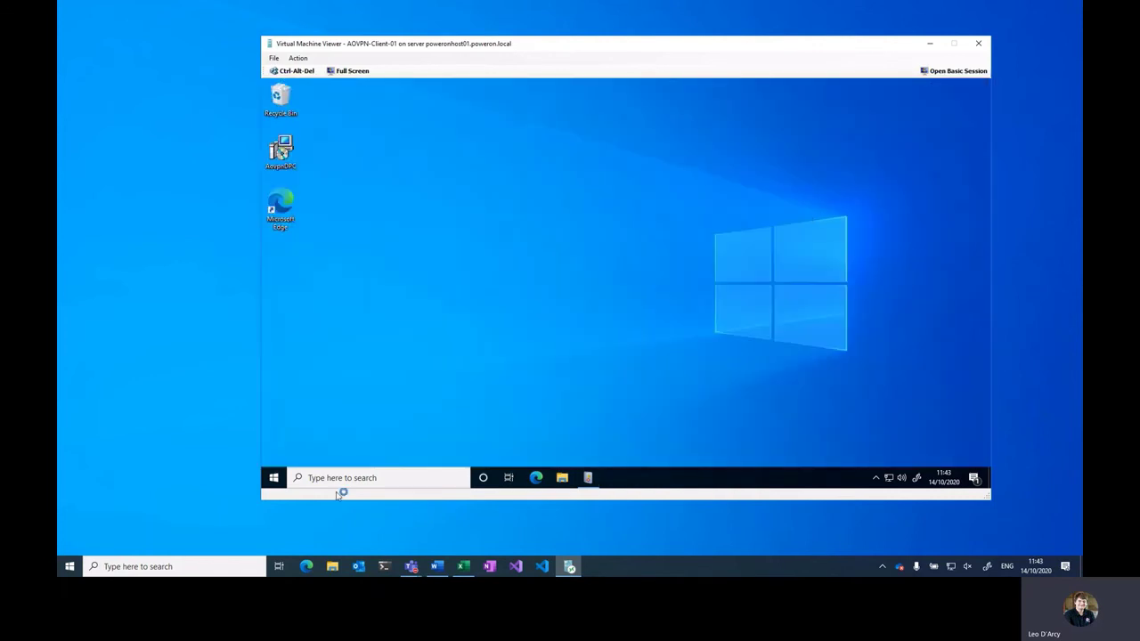
# Open Windows PowerShell as administrator and force a Group Policy refresh with gpupdate /force
pyautogui.rightClick(274, 478)
pyautogui.click(351, 342)
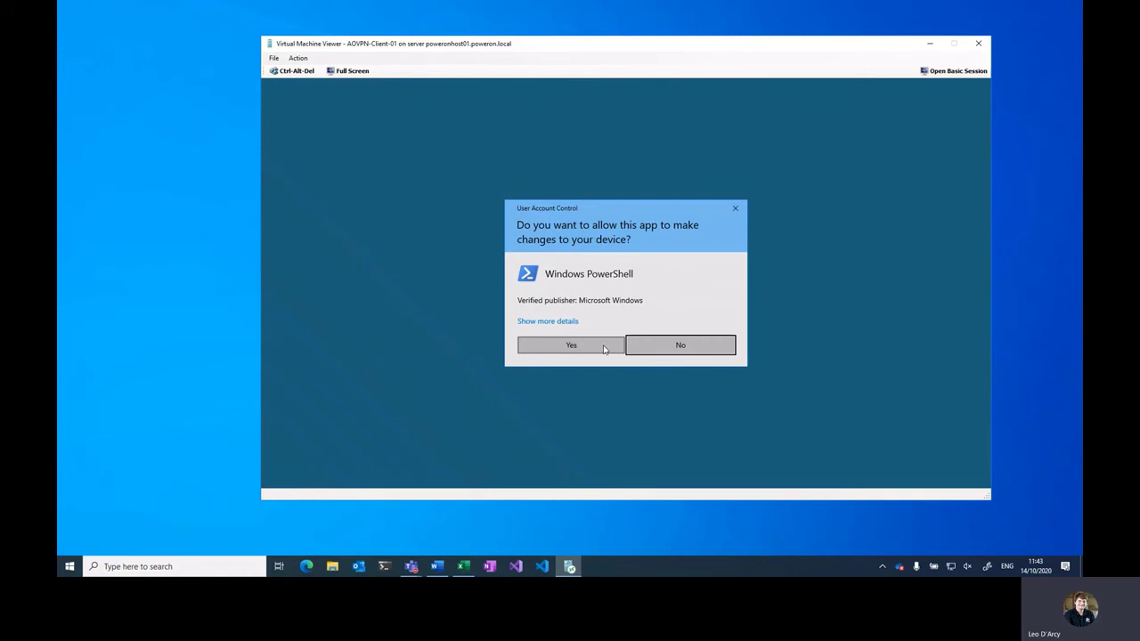
pyautogui.click(571, 345)
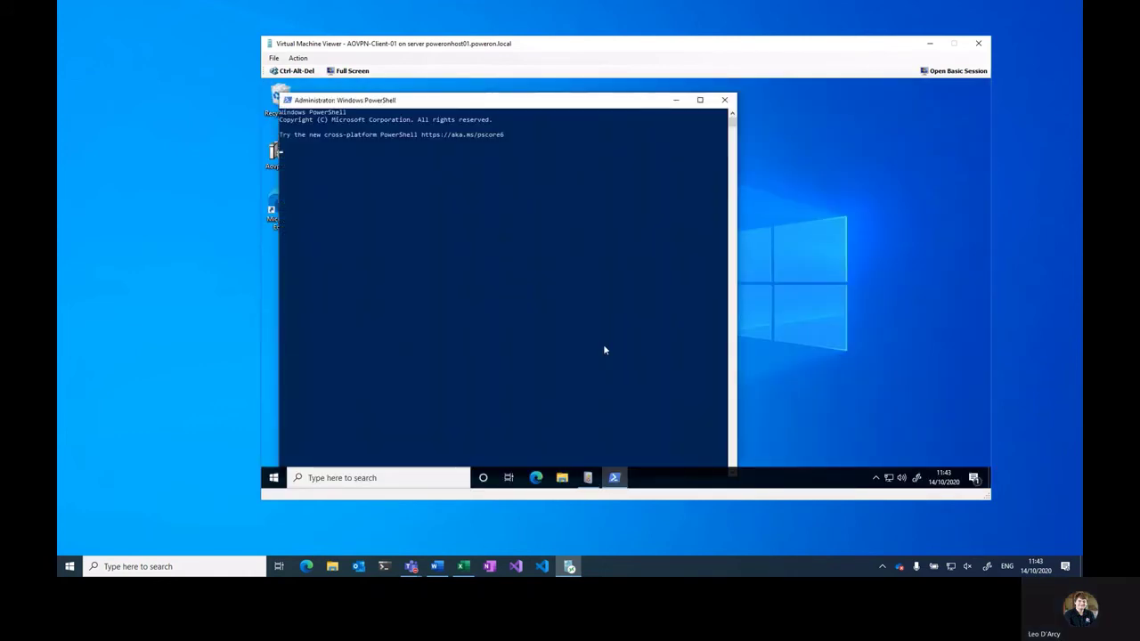
pyautogui.write('gpupdate /force')
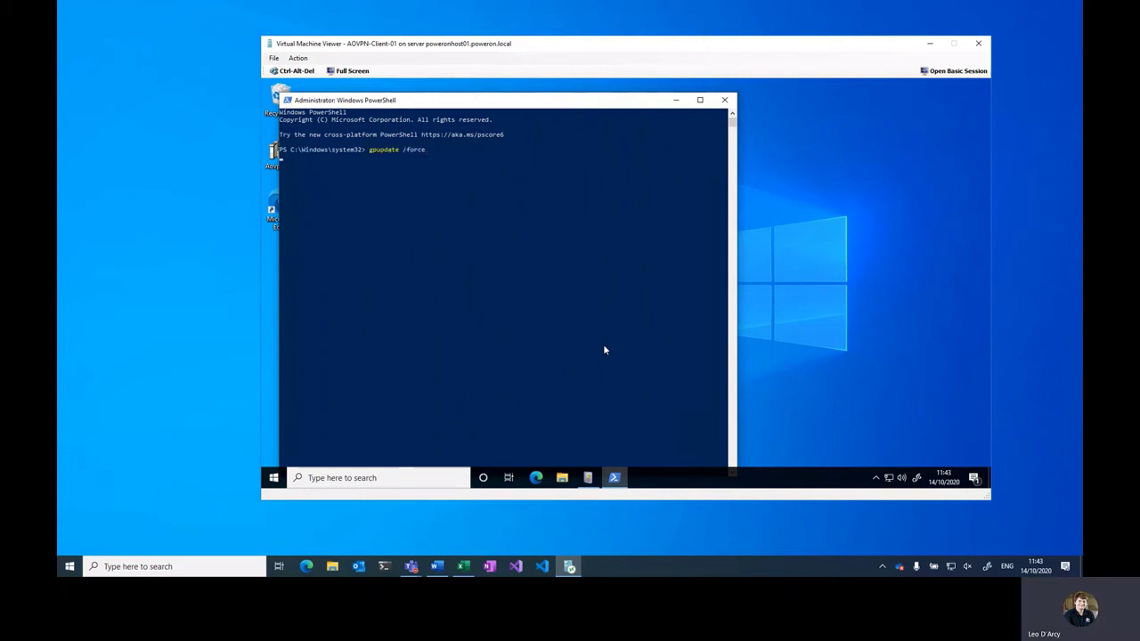
pyautogui.press('Return')
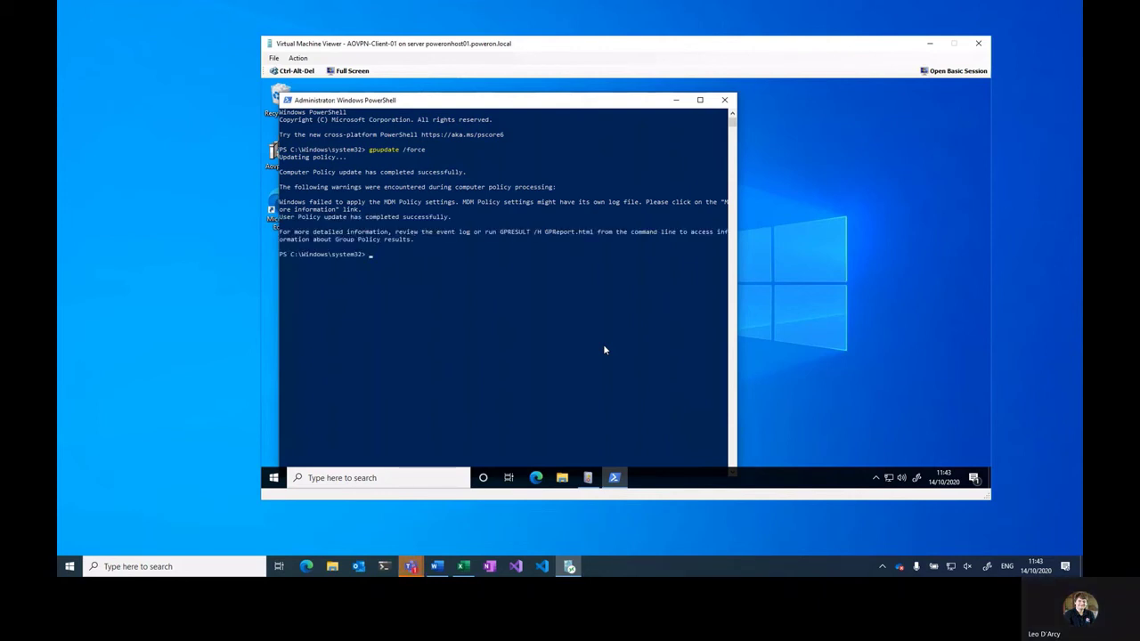
# Open the Services console from PowerShell with services.msc
pyautogui.write('services.msc')
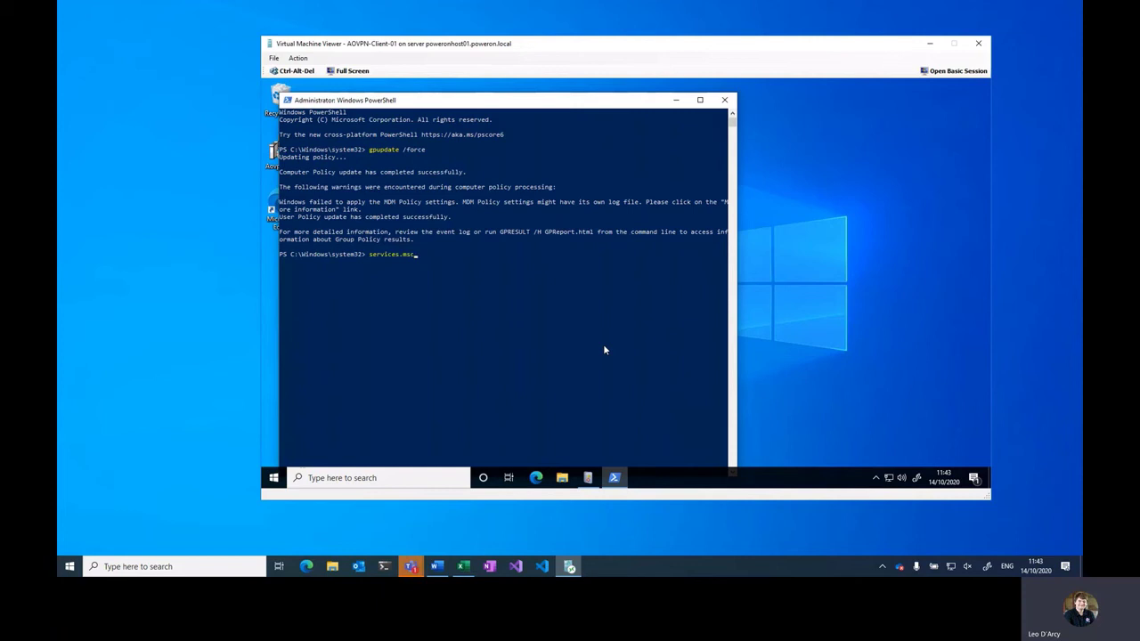
pyautogui.press('Return')
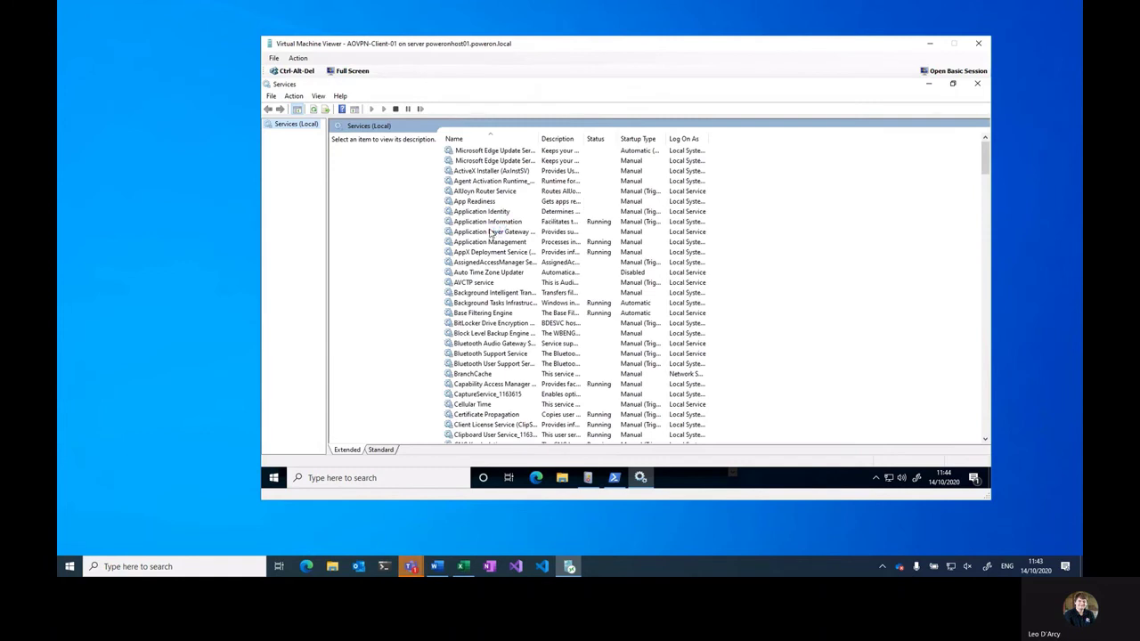
# Locate the PowerON AOVPN DPC Service in the services list and check its status and available actions
pyautogui.click(490, 233)
pyautogui.press('p')
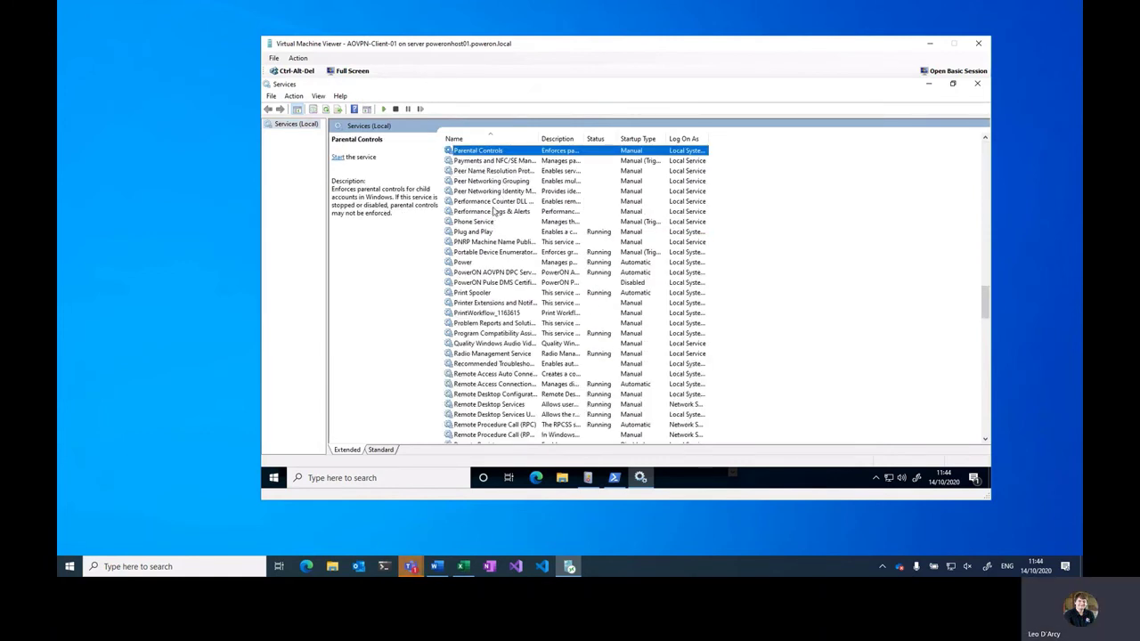
pyautogui.click(485, 273)
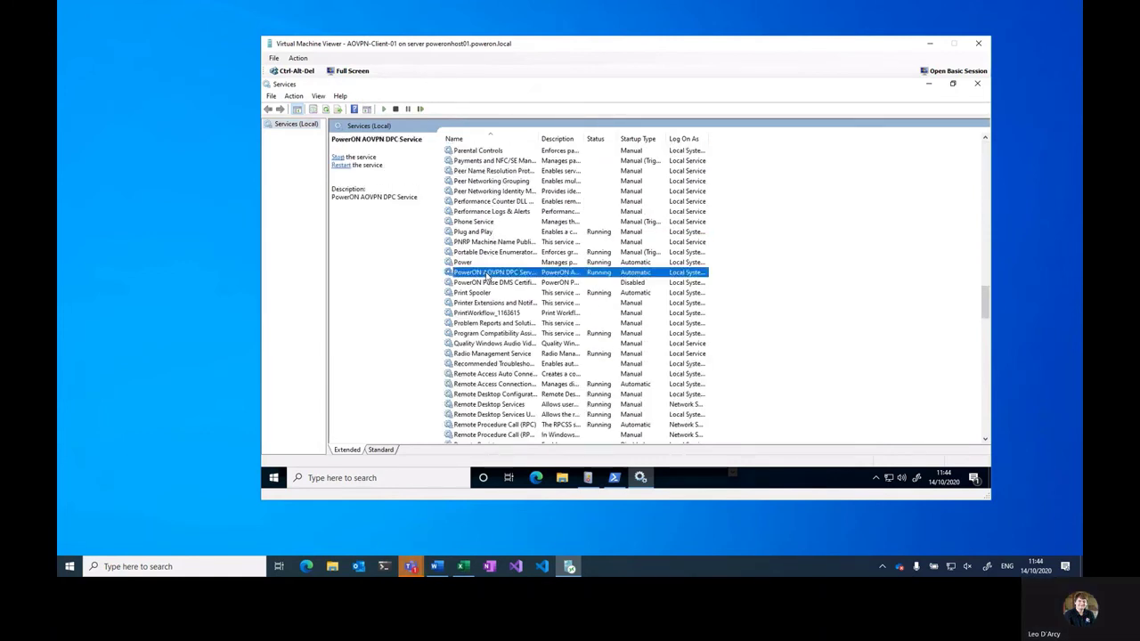
pyautogui.rightClick(613, 275)
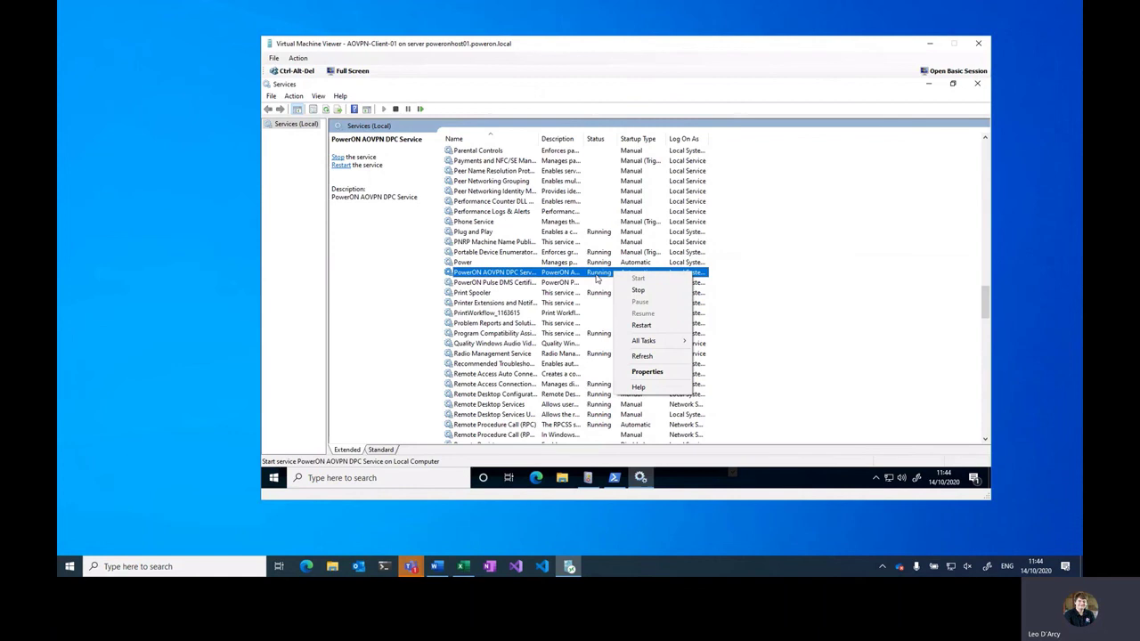
pyautogui.click(601, 278)
# Check the newest DPCService Admin event in Event Viewer and close Event Viewer, Services and PowerShell
pyautogui.click(587, 477)
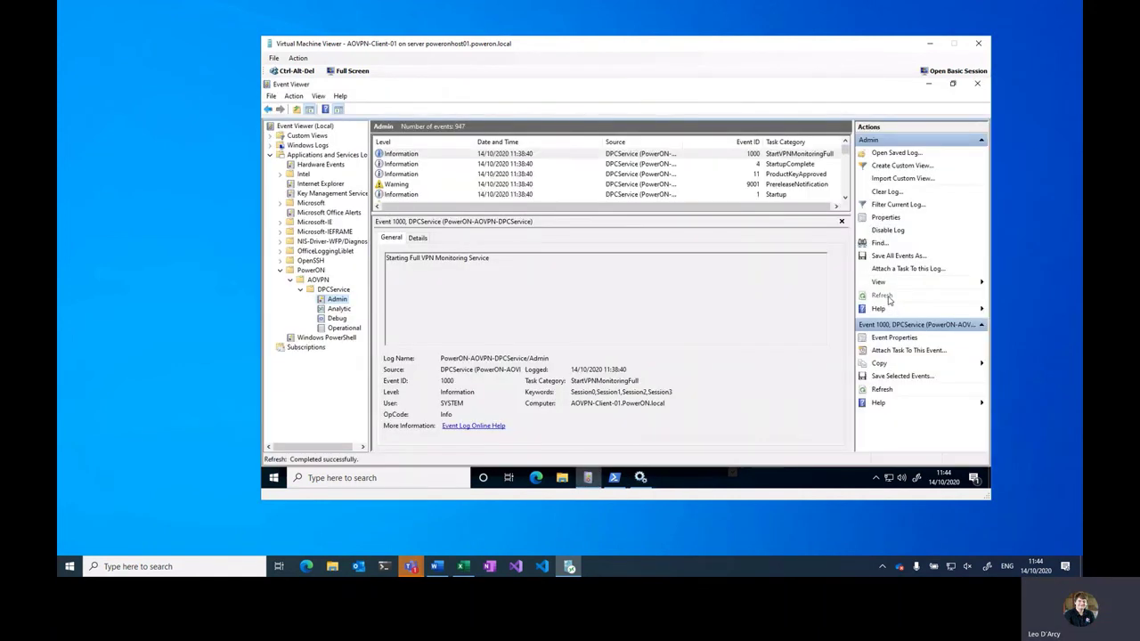
pyautogui.click(695, 156)
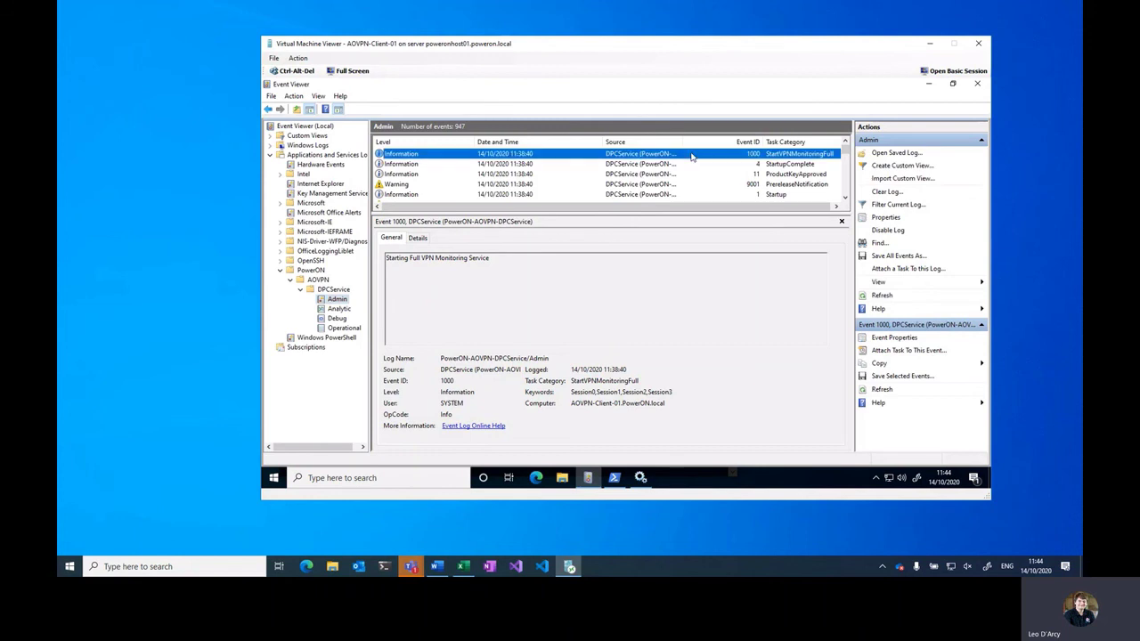
pyautogui.click(975, 83)
pyautogui.click(974, 83)
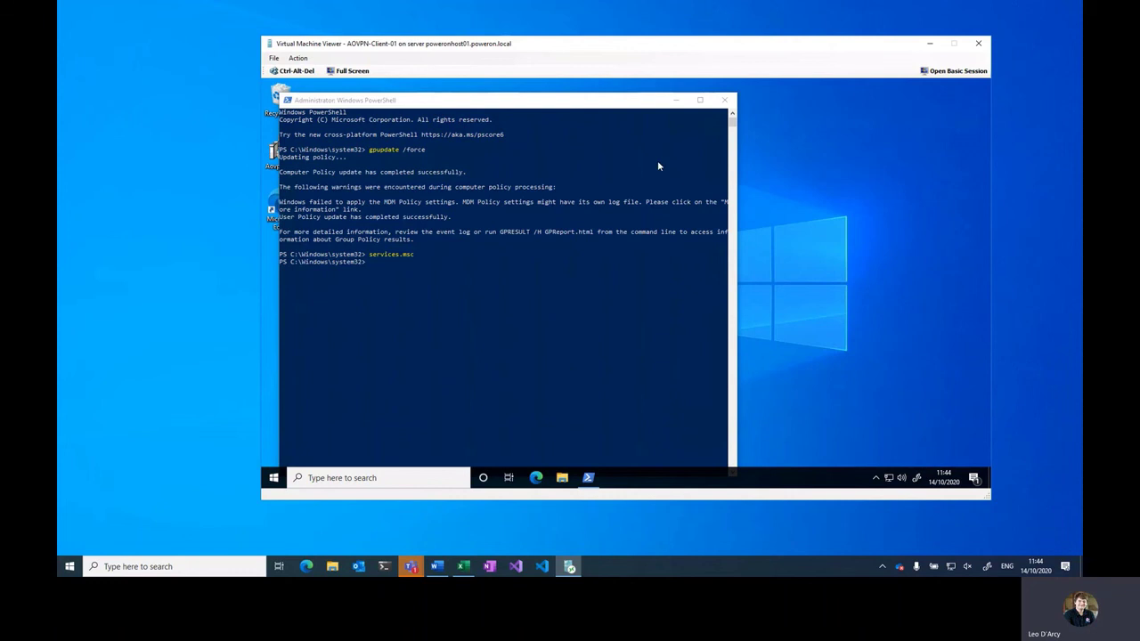
pyautogui.click(725, 100)
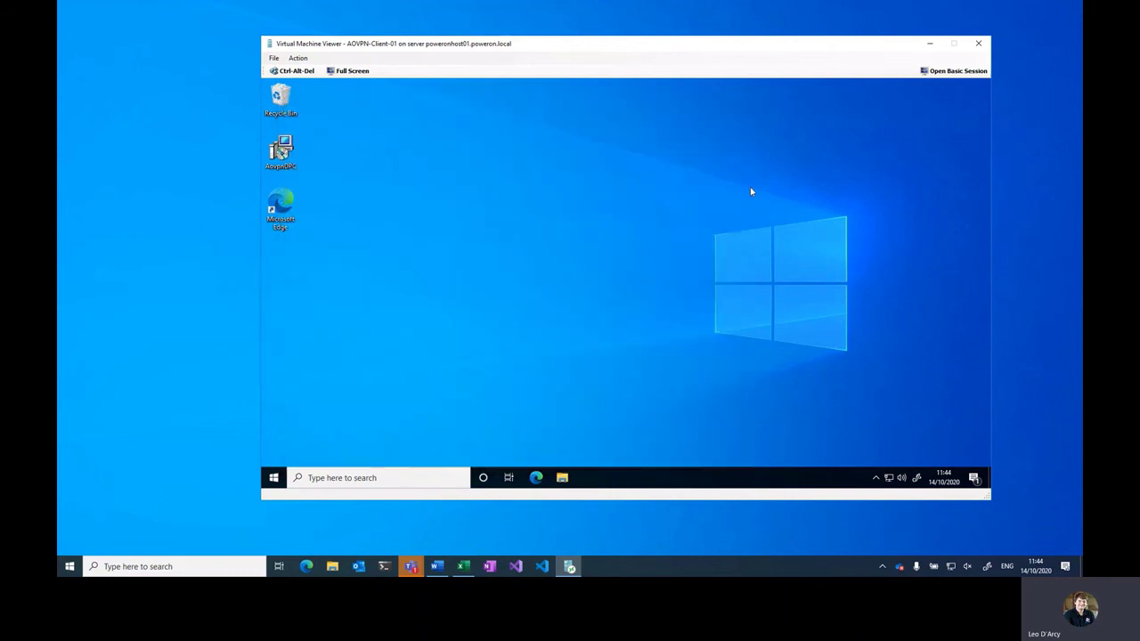